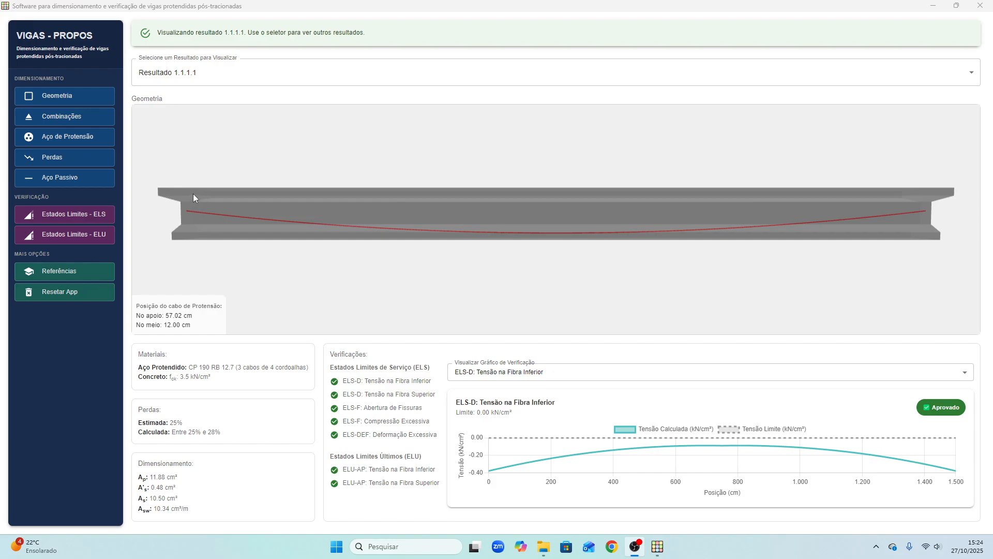
Step: In the geometry module, calculate the default sections "Seção T sem mísulas" and "Seção T com mísulas" to preview their shapes and properties
{"action": "left_click", "coordinate": [69, 97]}
{"action": "left_click", "coordinate": [72, 72]}
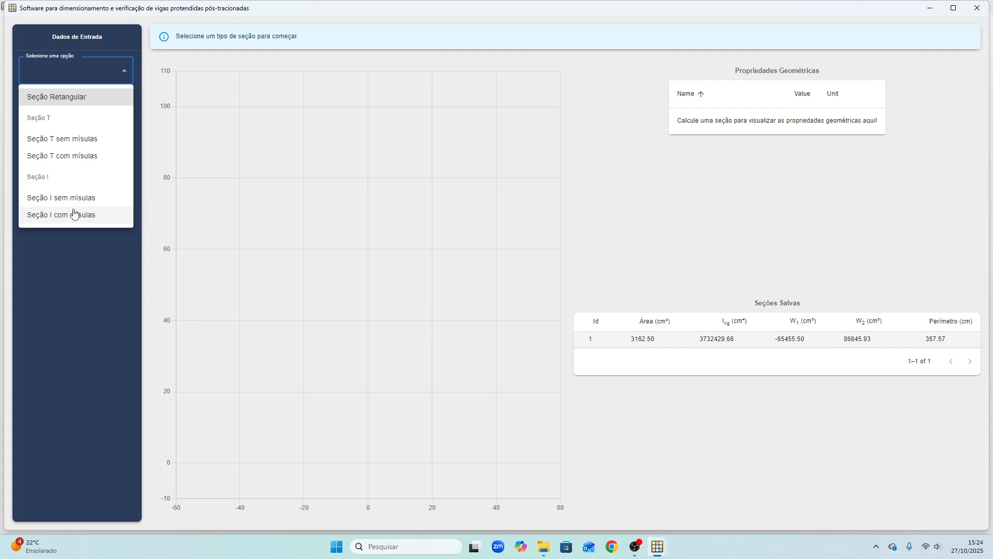
{"action": "left_click", "coordinate": [72, 138]}
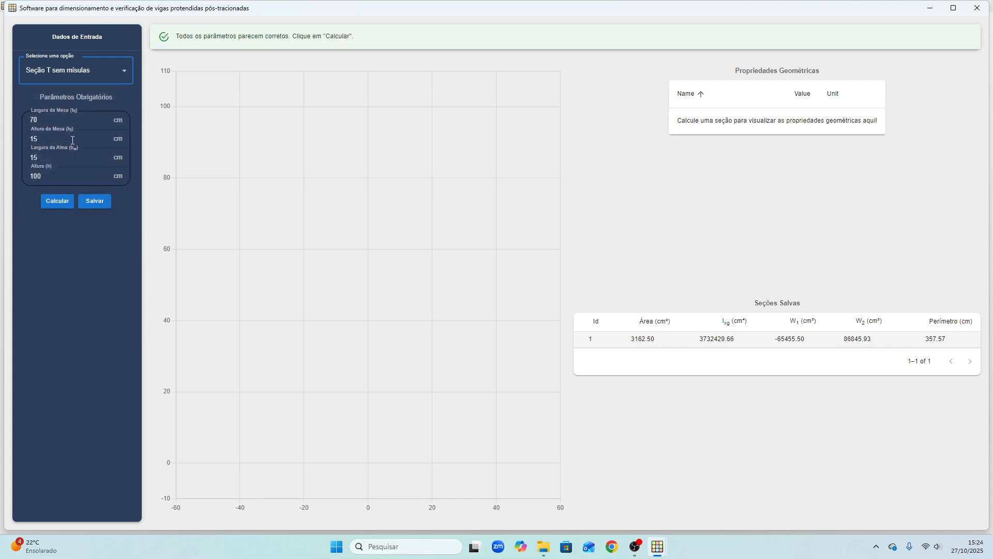
{"action": "left_click", "coordinate": [58, 201]}
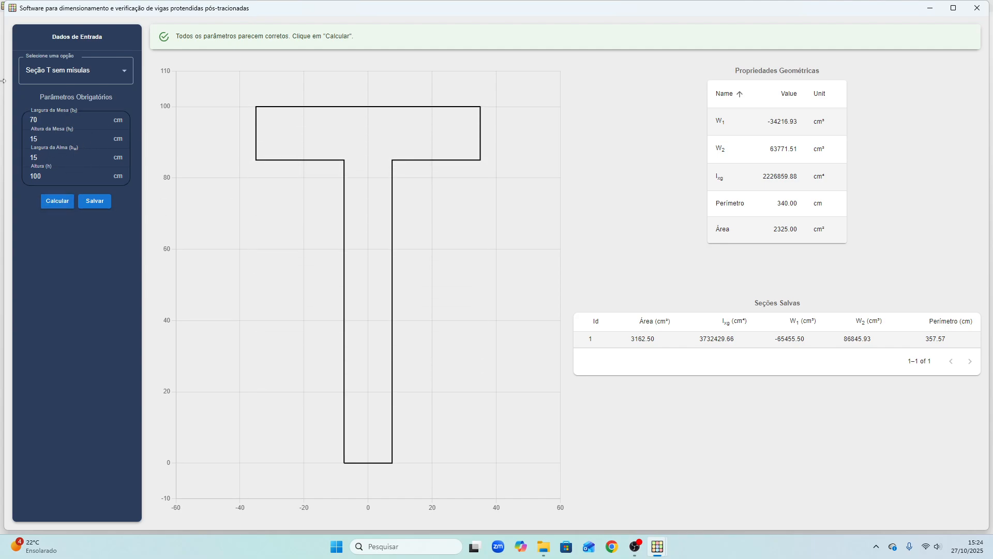
{"action": "left_click", "coordinate": [22, 77]}
{"action": "left_click", "coordinate": [59, 156]}
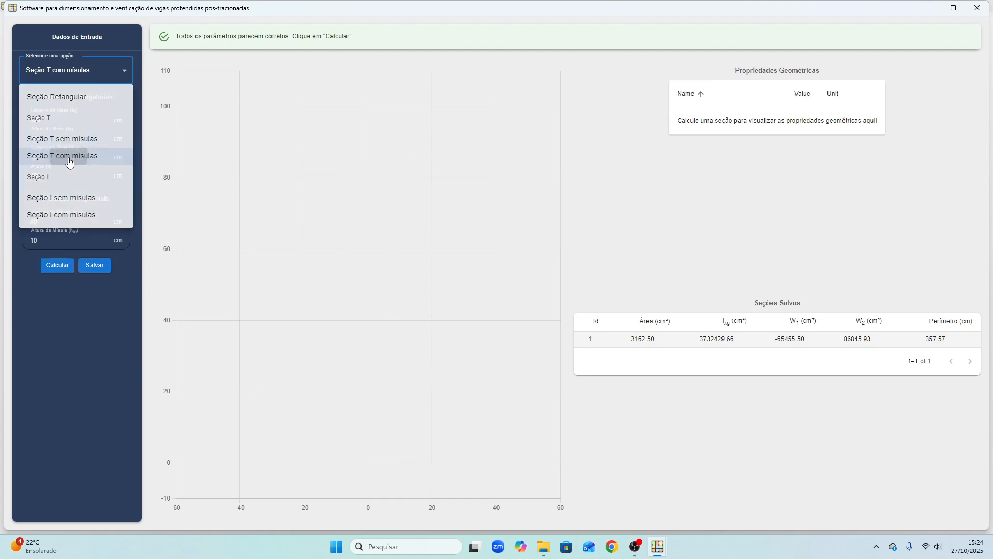
{"action": "left_click", "coordinate": [57, 264]}
Step: Calculate the default "Seção I sem mísulas" and "Seção I com mísulas" to preview them, and close the geometry window without saving
{"action": "left_click", "coordinate": [73, 72]}
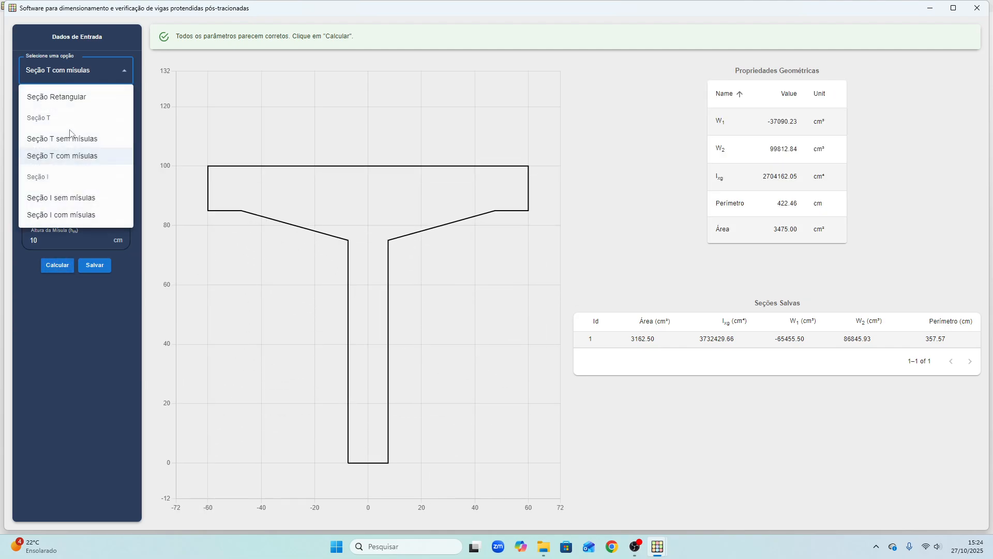
{"action": "left_click", "coordinate": [61, 198]}
{"action": "left_click", "coordinate": [57, 239]}
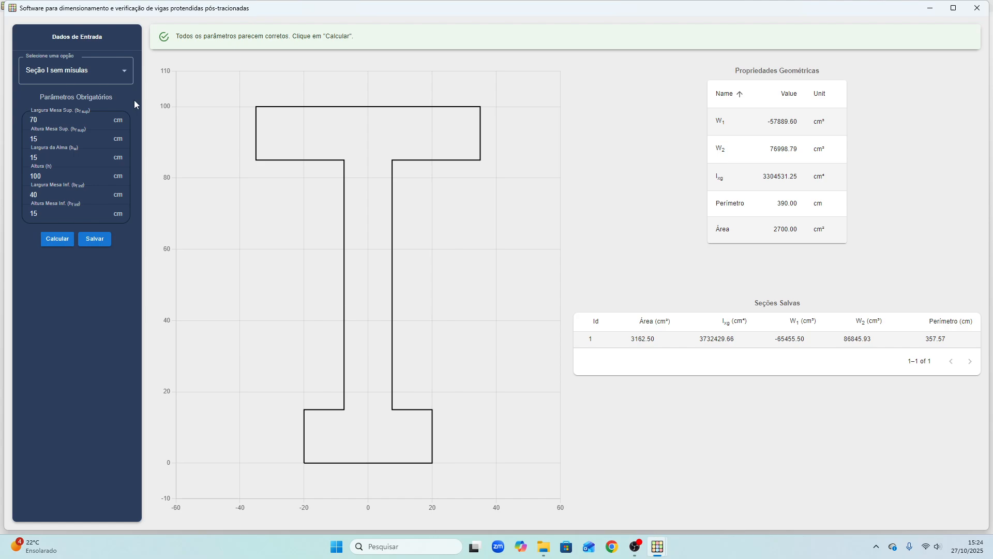
{"action": "left_click", "coordinate": [111, 71]}
{"action": "left_click", "coordinate": [82, 213]}
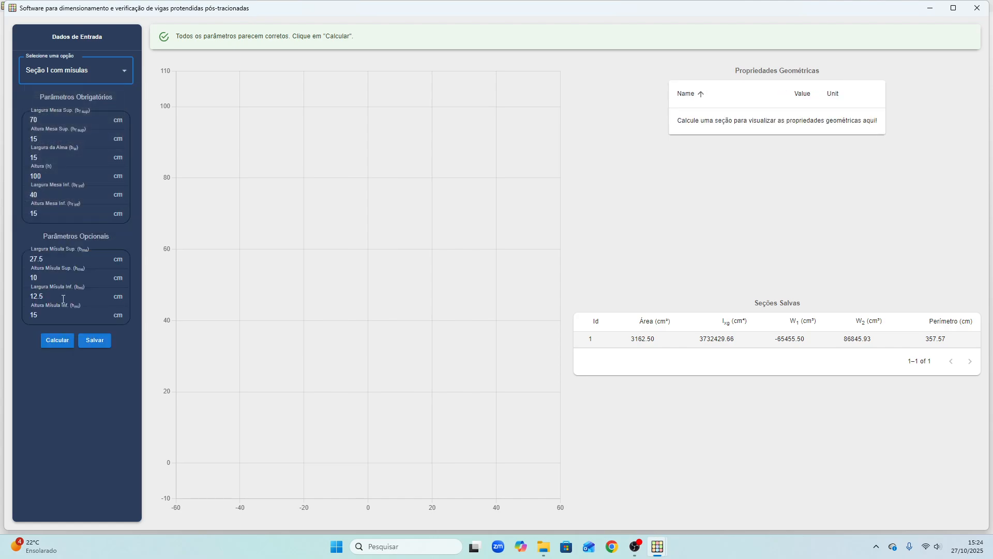
{"action": "left_click", "coordinate": [57, 342]}
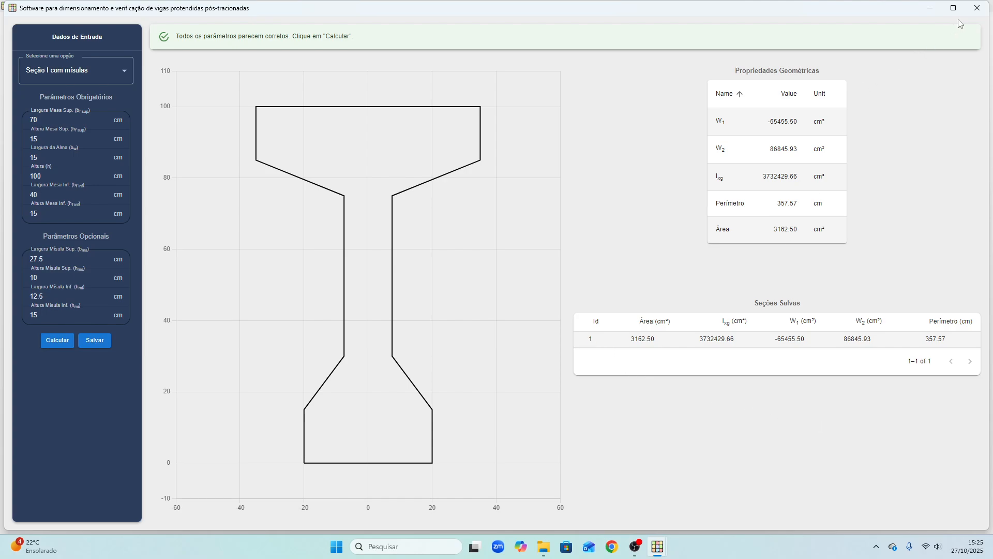
{"action": "left_click", "coordinate": [977, 8]}
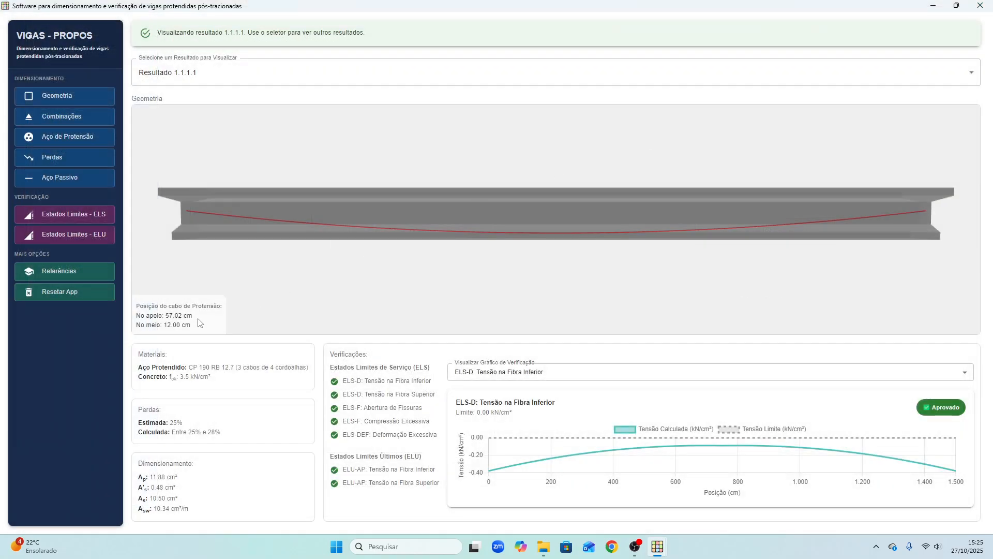
Step: View the references page with the project team and computational repositories, and return to the main window
{"action": "left_click", "coordinate": [73, 271]}
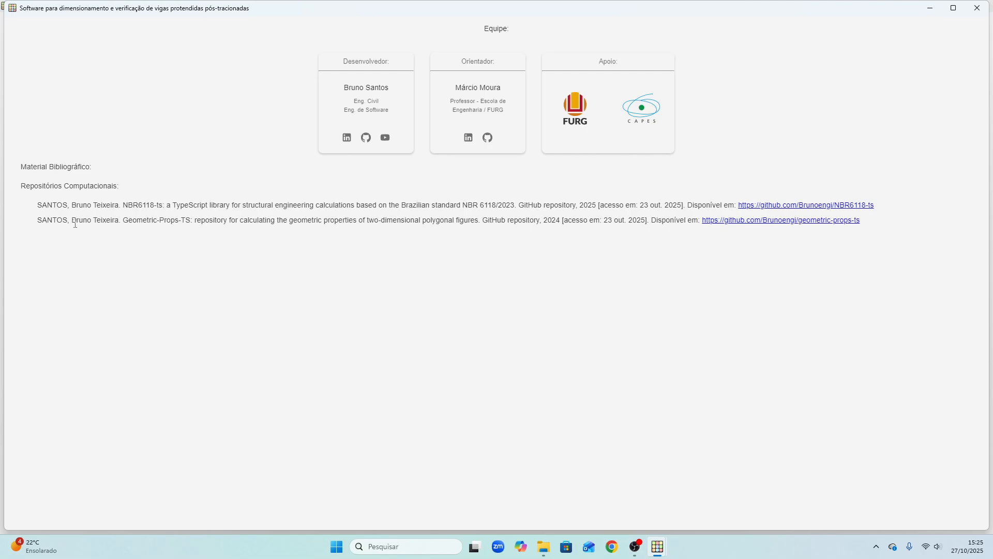
{"action": "left_click_drag", "start_coordinate": [83, 221], "coordinate": [231, 224]}
{"action": "left_click", "coordinate": [260, 238]}
{"action": "left_click", "coordinate": [979, 9]}
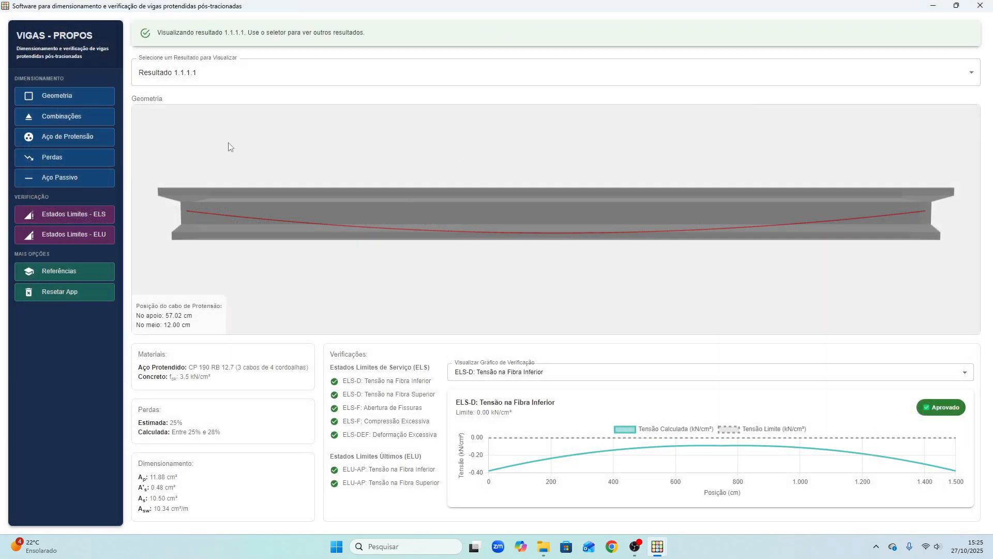
Step: Reopen the geometry module and calculate a "Seção I com mísulas" with the default parameters
{"action": "left_click", "coordinate": [70, 101]}
{"action": "left_click", "coordinate": [86, 69]}
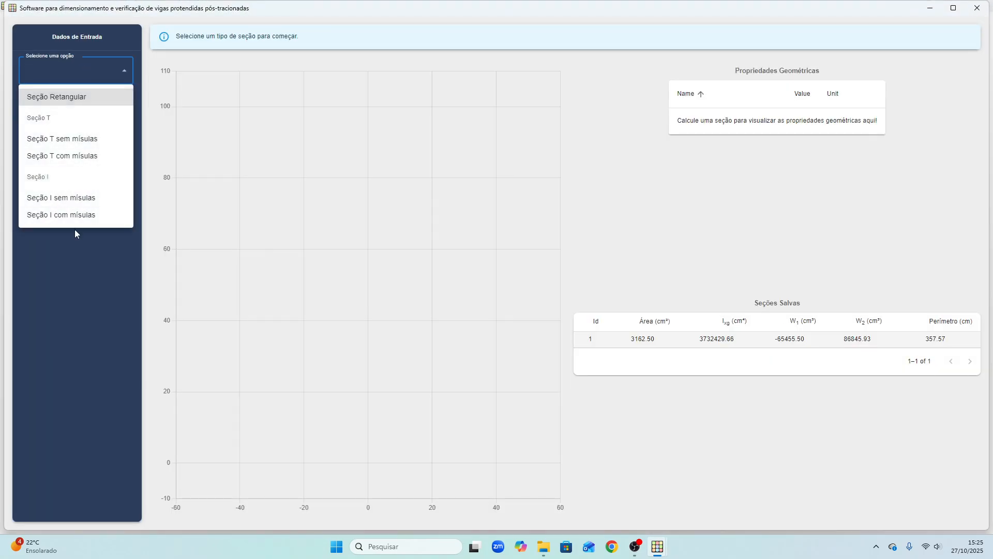
{"action": "left_click", "coordinate": [76, 214]}
{"action": "left_click", "coordinate": [57, 340]}
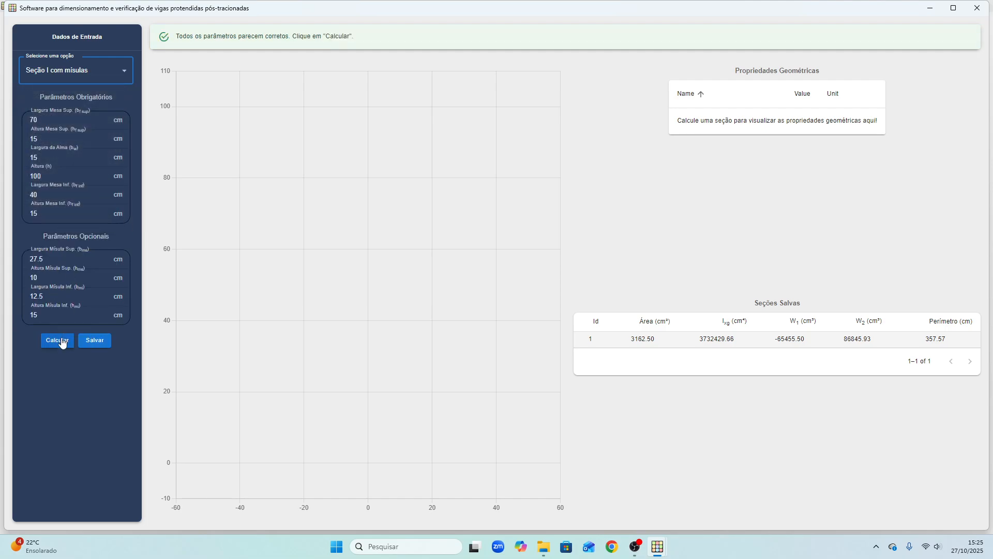
Step: Set the I section's total height (h) to 120 cm and recalculate its geometric properties
{"action": "left_click", "coordinate": [52, 181]}
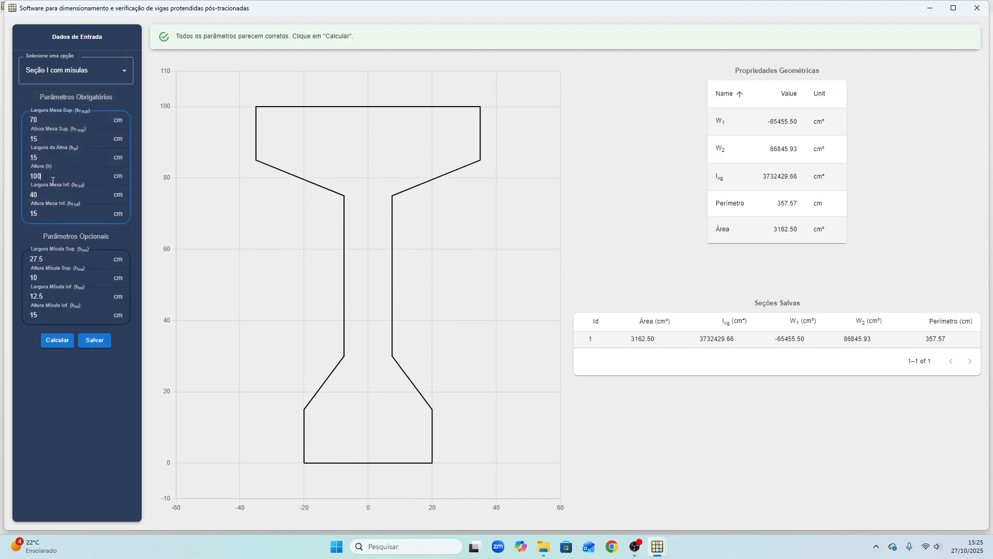
{"action": "key", "text": "BackSpace"}
{"action": "key", "text": "BackSpace"}
{"action": "type", "text": "20"}
{"action": "left_click", "coordinate": [57, 340]}
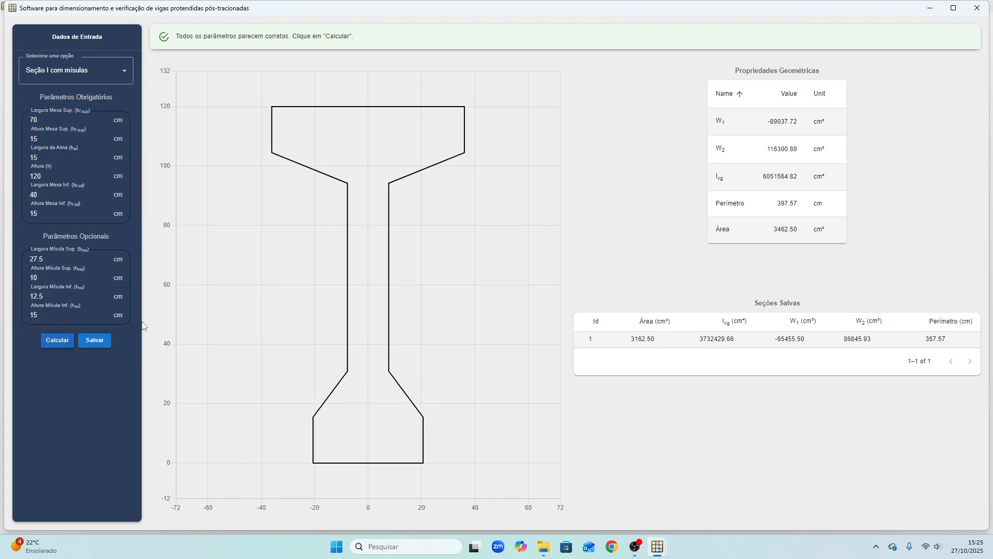
Step: Set the I section's total height back to 100 cm and recalculate the properties
{"action": "left_click", "coordinate": [51, 174]}
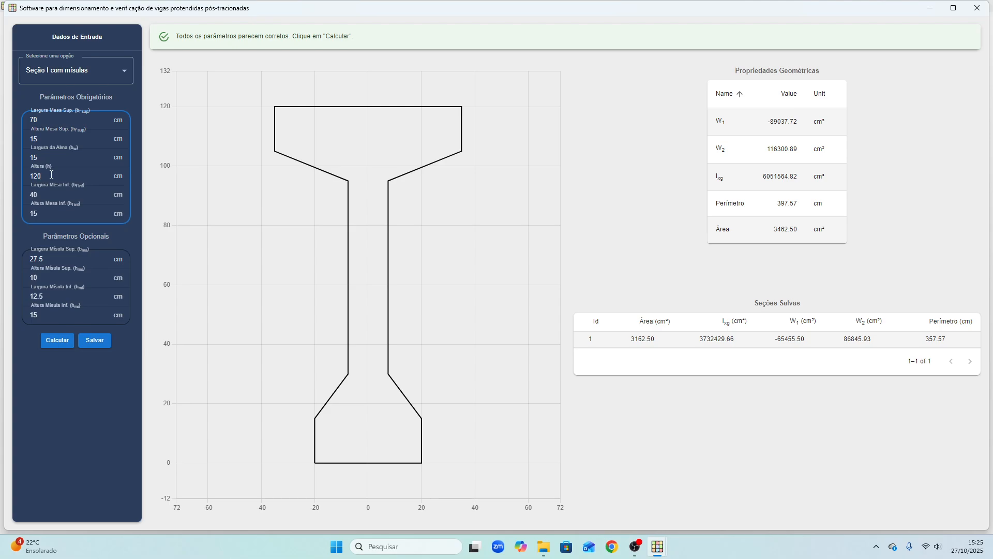
{"action": "key", "text": "BackSpace"}
{"action": "key", "text": "BackSpace"}
{"action": "type", "text": "00"}
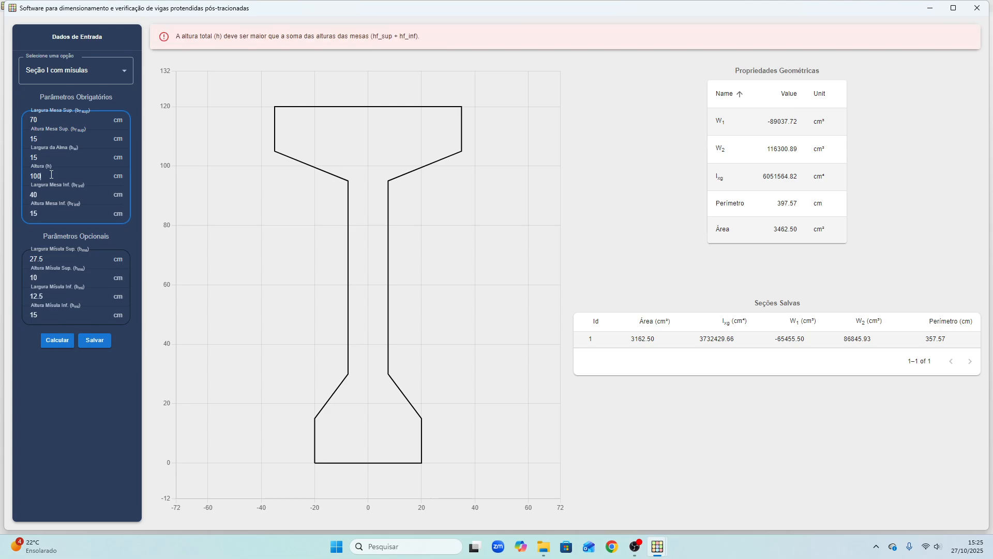
{"action": "left_click", "coordinate": [61, 340]}
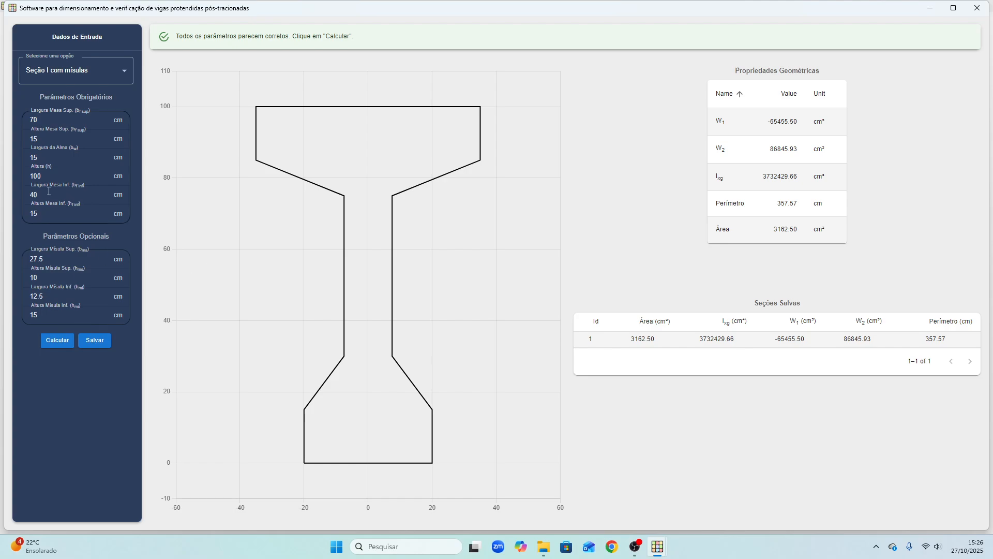
Step: Change the section's total height to 120 cm again and recalculate to compare the properties
{"action": "left_click", "coordinate": [54, 176]}
{"action": "key", "text": "BackSpace"}
{"action": "type", "text": "2"}
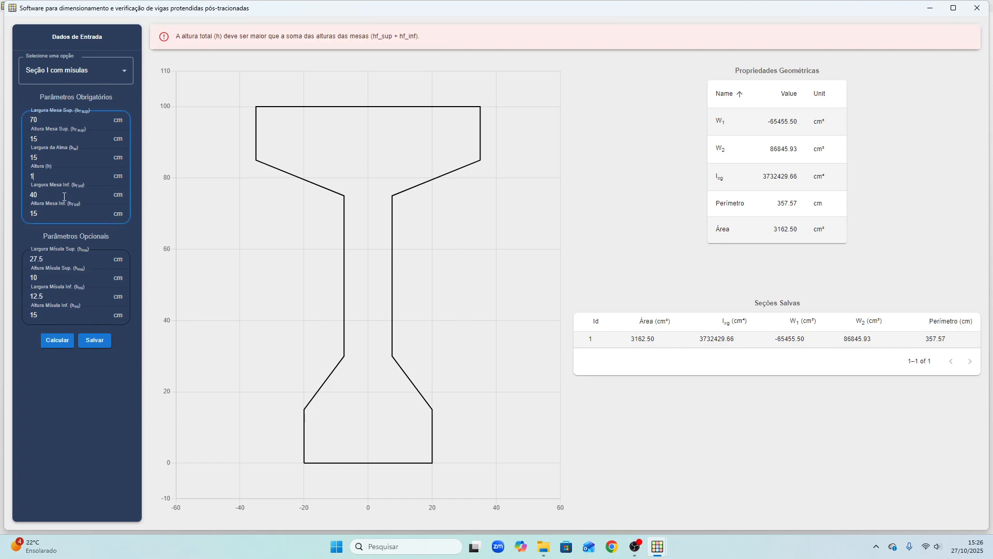
{"action": "left_click", "coordinate": [65, 346]}
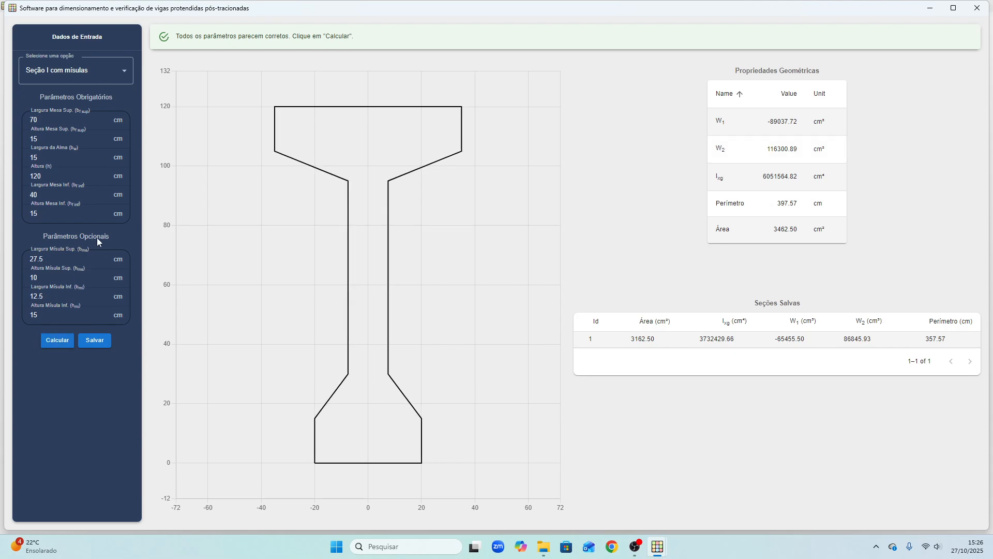
Step: Set the total height to 100 cm, recalculate, and save the haunched I section to the saved sections
{"action": "left_click", "coordinate": [53, 176]}
{"action": "key", "text": "BackSpace"}
{"action": "key", "text": "BackSpace"}
{"action": "type", "text": "00"}
{"action": "left_click", "coordinate": [57, 342]}
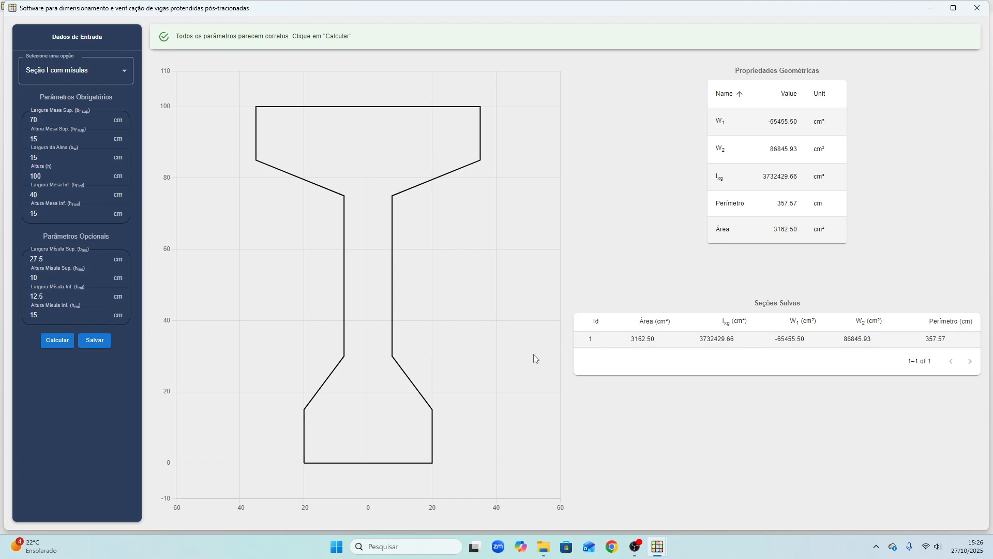
{"action": "left_click", "coordinate": [104, 345]}
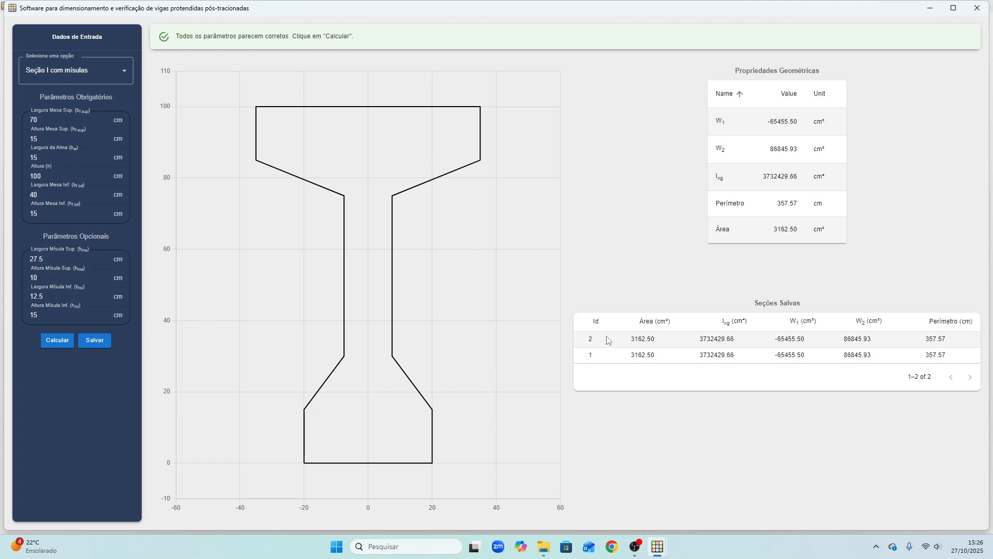
{"action": "left_click_drag", "start_coordinate": [639, 355], "coordinate": [827, 382]}
{"action": "left_click", "coordinate": [826, 382]}
Step: Set the total height to 120 cm, recalculate and save it as another section, and close the geometry window
{"action": "left_click", "coordinate": [49, 177]}
{"action": "key", "text": "BackSpace"}
{"action": "key", "text": "BackSpace"}
{"action": "type", "text": "20"}
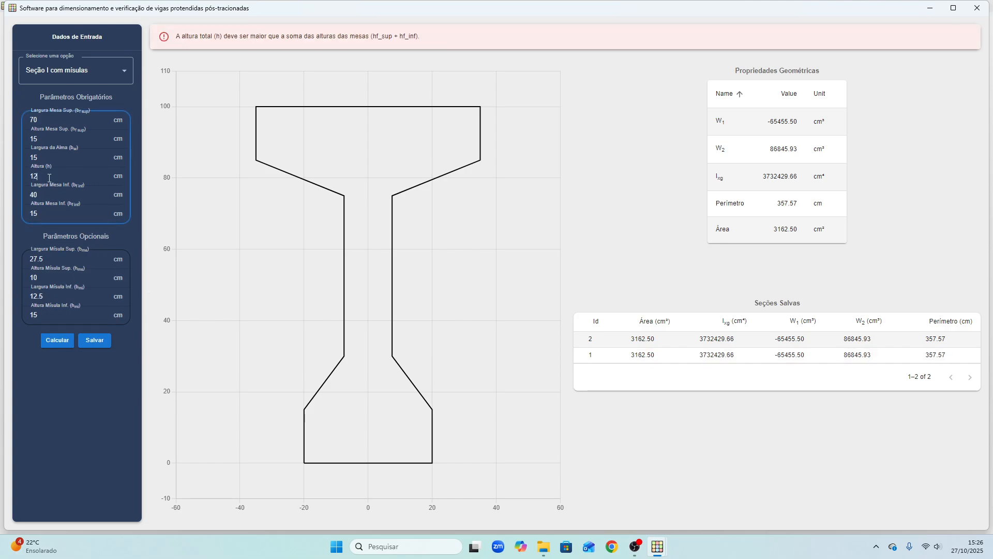
{"action": "left_click", "coordinate": [49, 340]}
{"action": "left_click", "coordinate": [96, 346]}
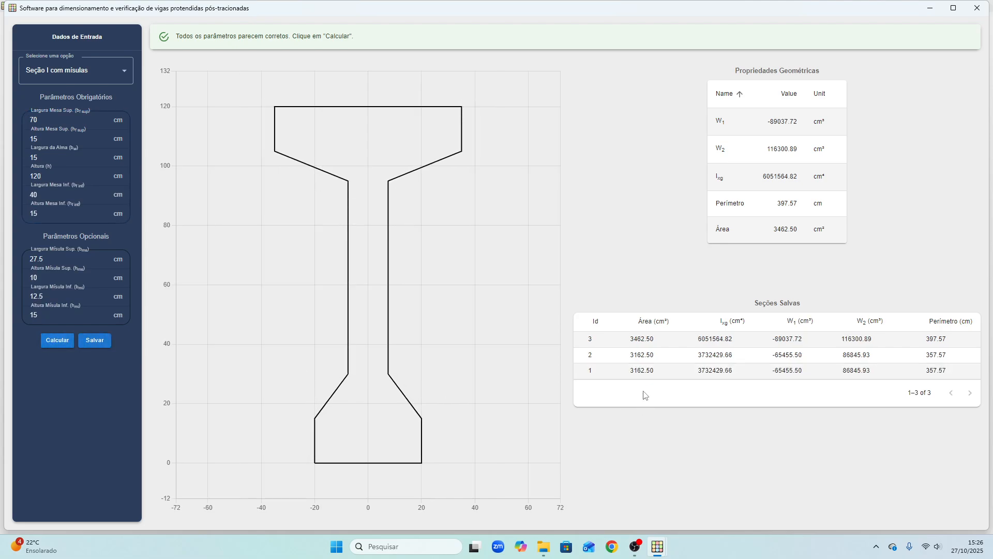
{"action": "left_click_drag", "start_coordinate": [587, 339], "coordinate": [856, 341]}
{"action": "left_click", "coordinate": [903, 332]}
{"action": "left_click", "coordinate": [980, 11]}
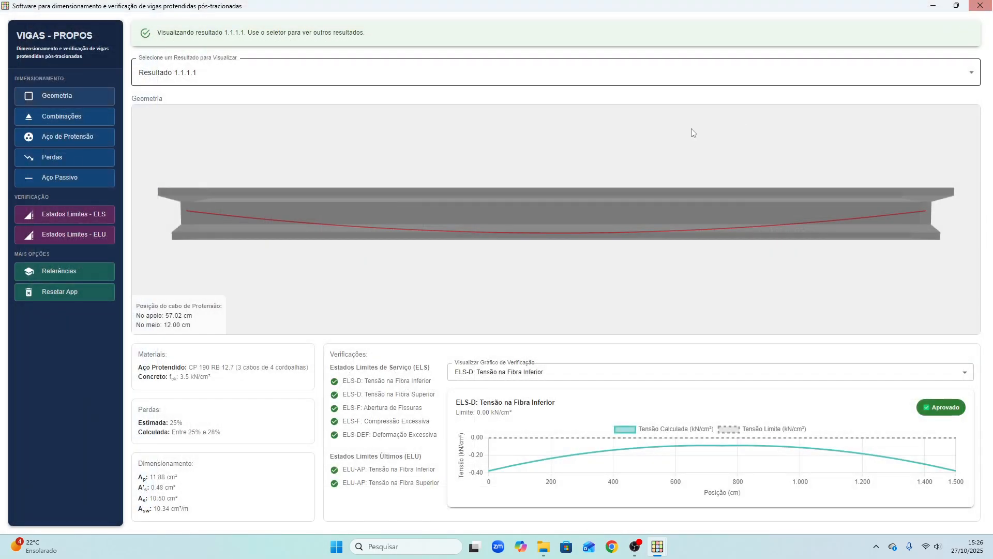
Step: Open the load combinations module and select Seção 3 (Área: 3462.50 cm²) as the section
{"action": "left_click", "coordinate": [67, 121]}
{"action": "left_click", "coordinate": [94, 79]}
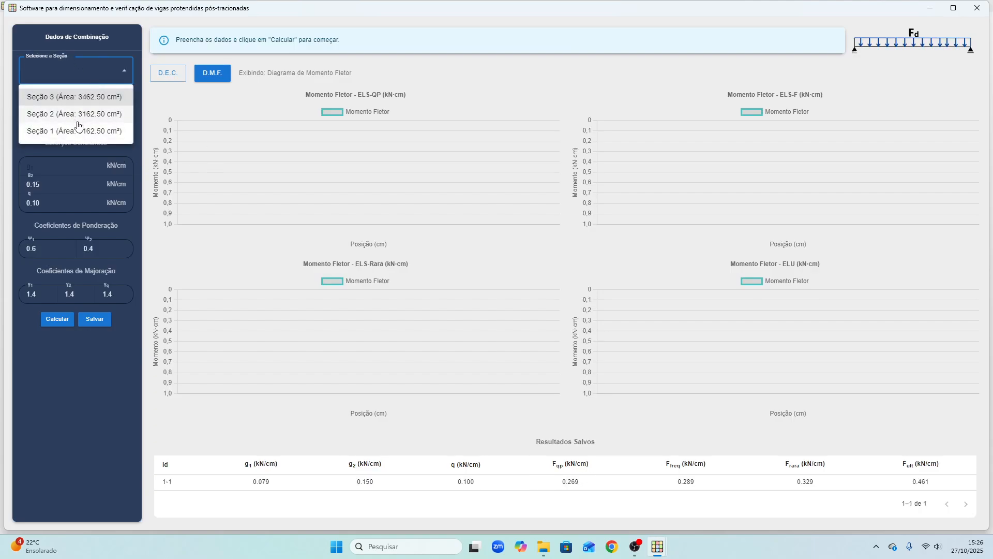
{"action": "left_click", "coordinate": [89, 77]}
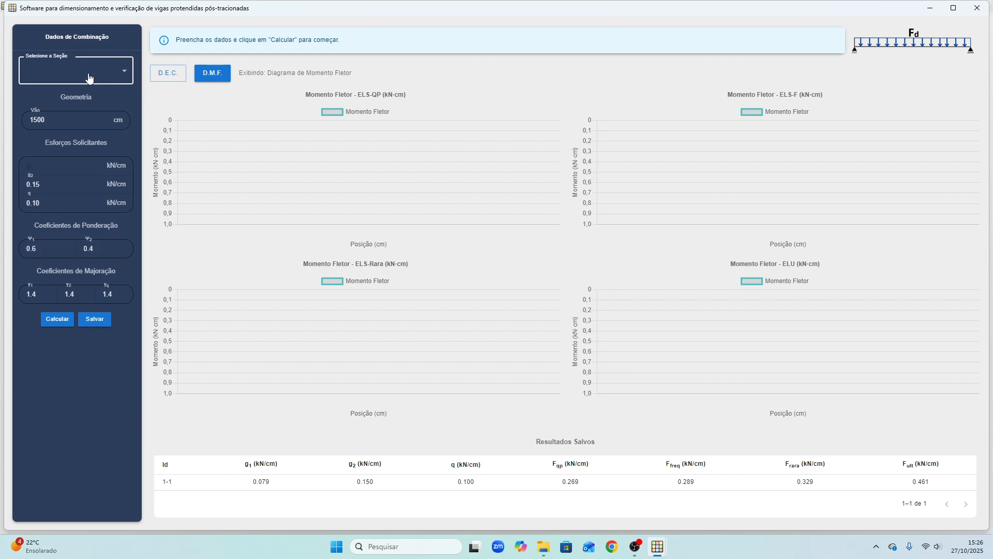
{"action": "left_click", "coordinate": [89, 78]}
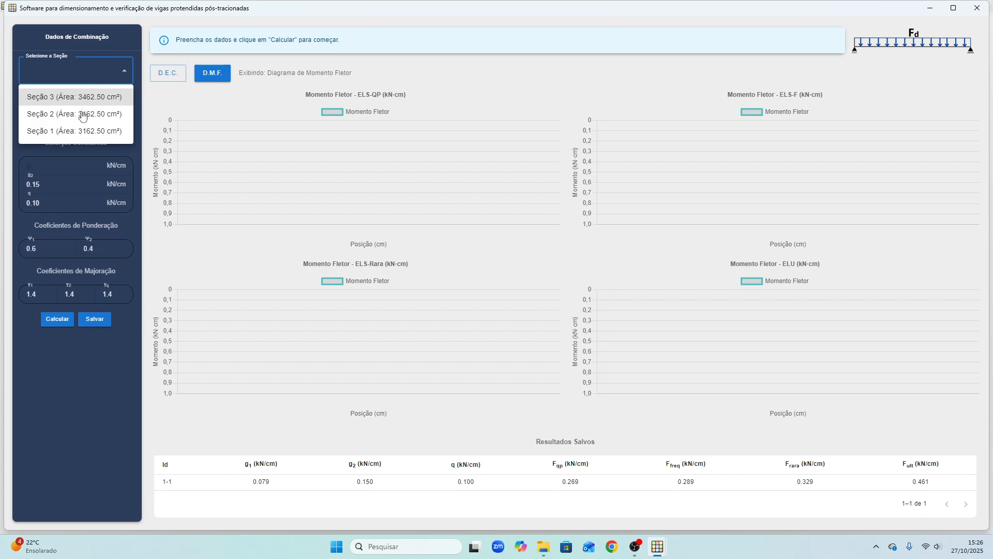
{"action": "left_click", "coordinate": [89, 99]}
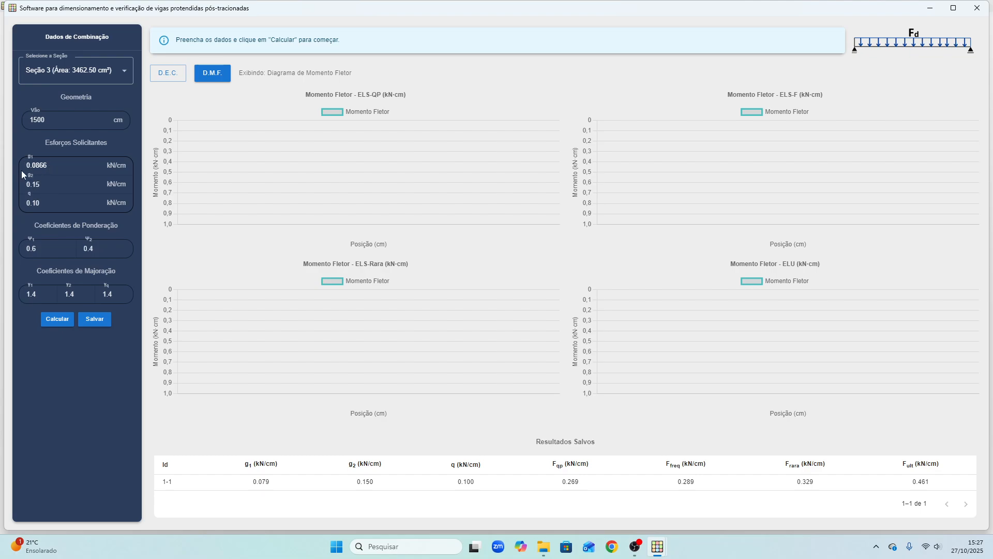
Step: Enter 0.15 kN/cm for the permanent load g2 and calculate the load combinations
{"action": "left_click", "coordinate": [48, 187]}
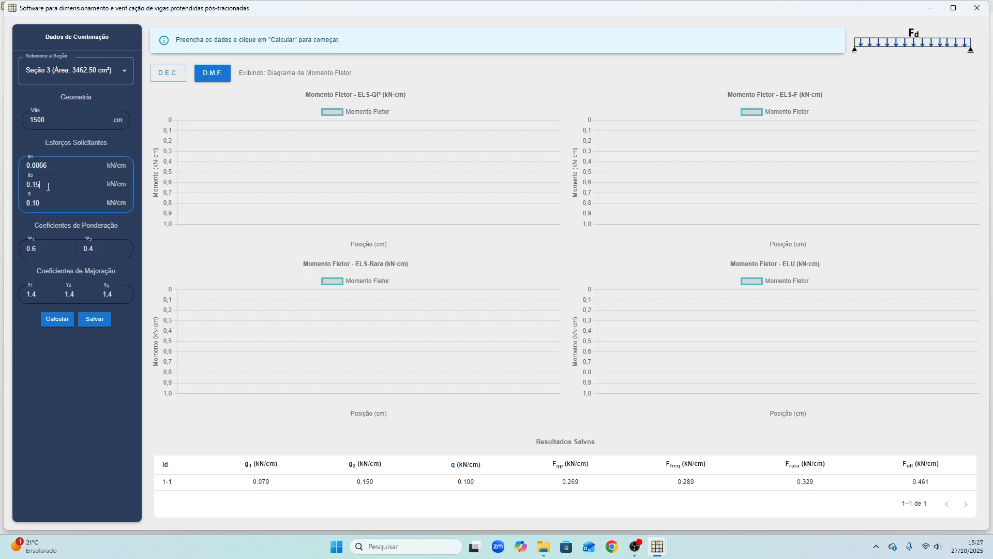
{"action": "key", "text": "BackSpace"}
{"action": "type", "text": "5"}
{"action": "left_click", "coordinate": [151, 257]}
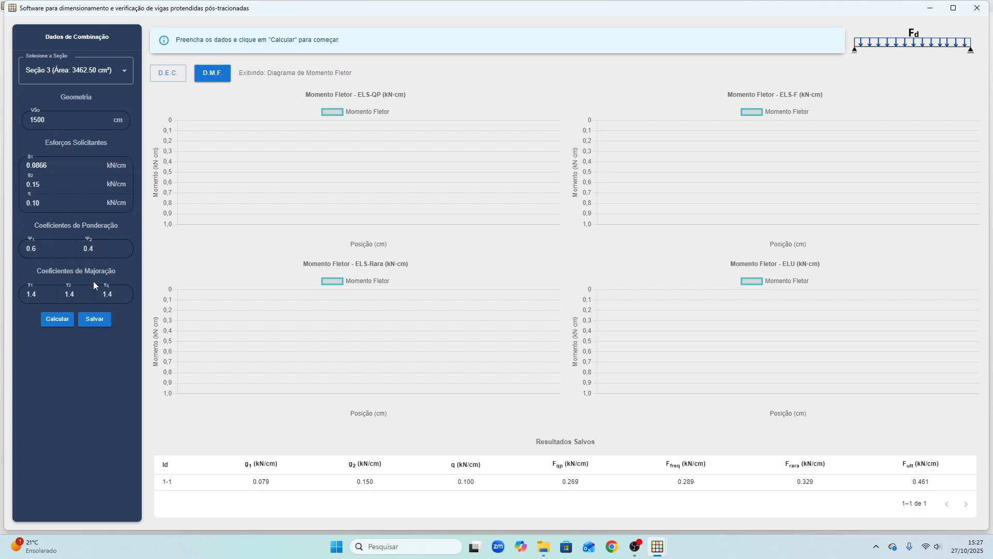
{"action": "left_click", "coordinate": [53, 320]}
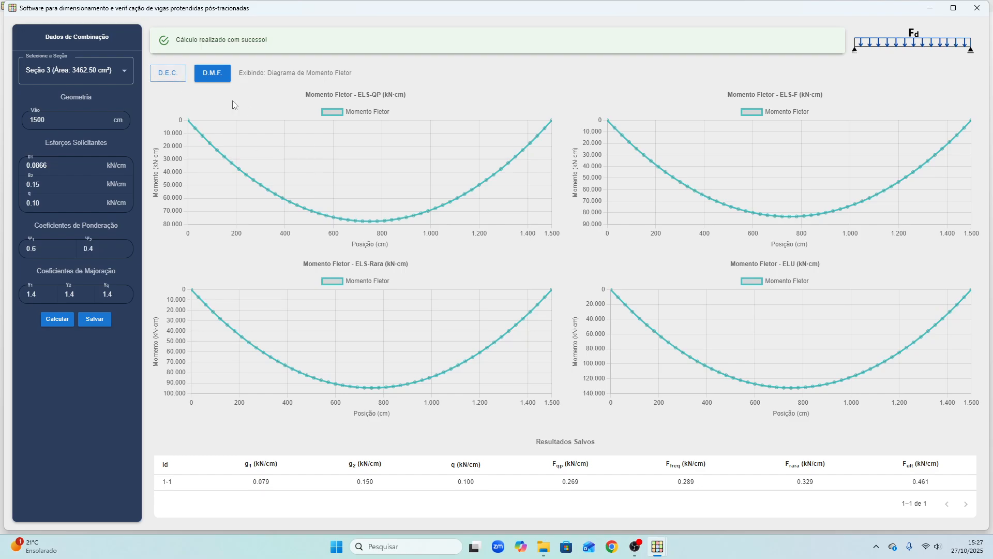
Step: View the shear force diagrams, return to the bending moment diagrams, and save the combination before closing the window
{"action": "left_click", "coordinate": [170, 74]}
{"action": "left_click", "coordinate": [226, 79]}
{"action": "left_click", "coordinate": [94, 320]}
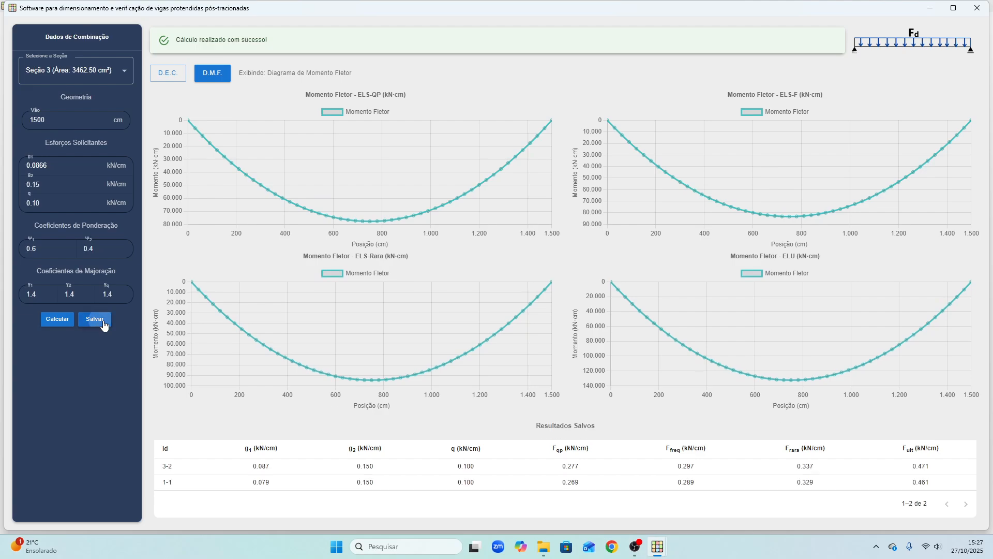
{"action": "double_click", "coordinate": [169, 468]}
{"action": "left_click", "coordinate": [168, 472]}
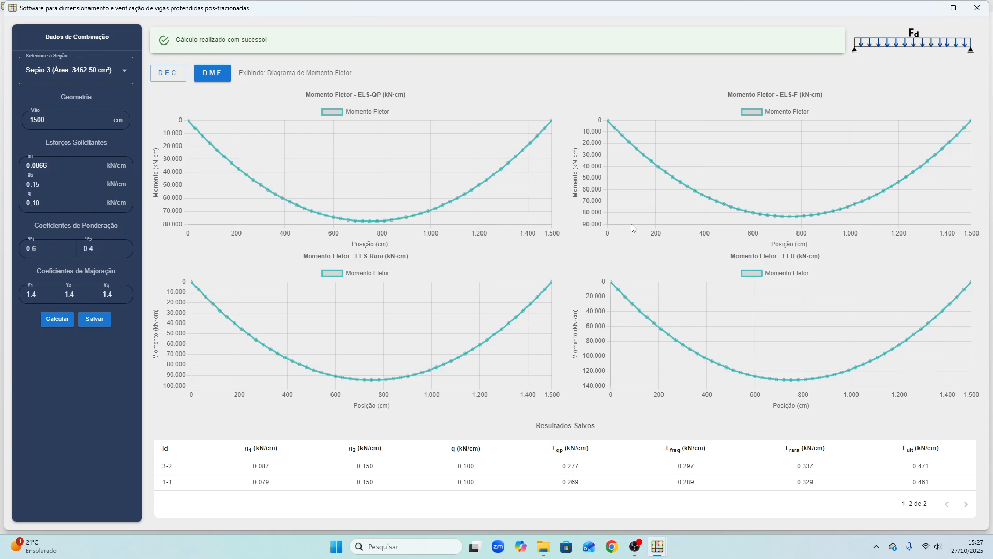
{"action": "left_click", "coordinate": [977, 8]}
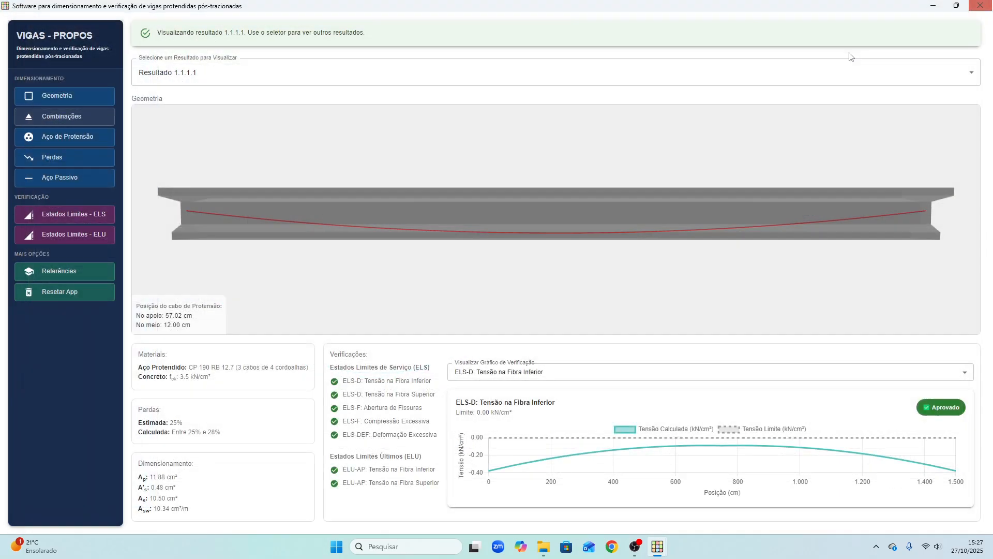
Step: Open the prestressing steel module and select combination Id 3.2
{"action": "left_click", "coordinate": [80, 138]}
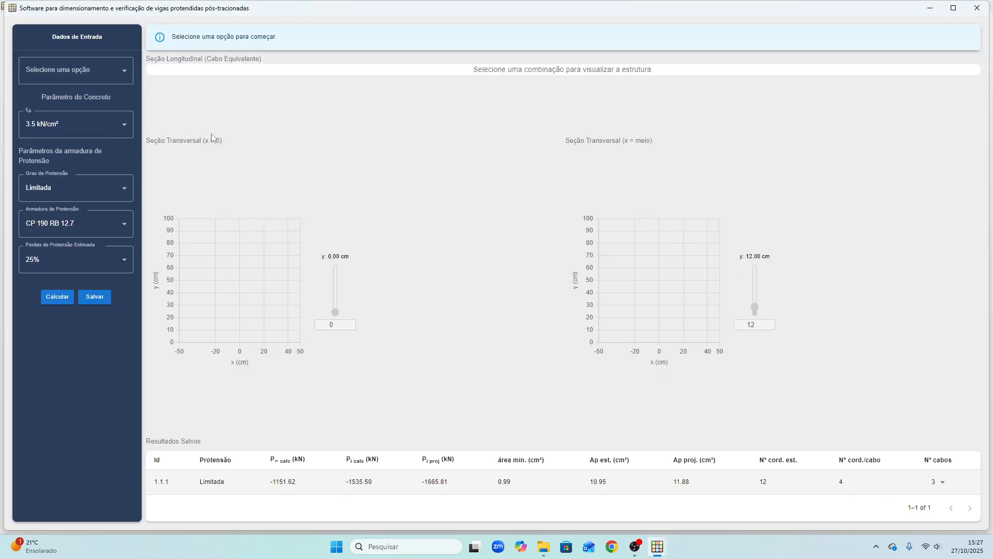
{"action": "left_click", "coordinate": [114, 70]}
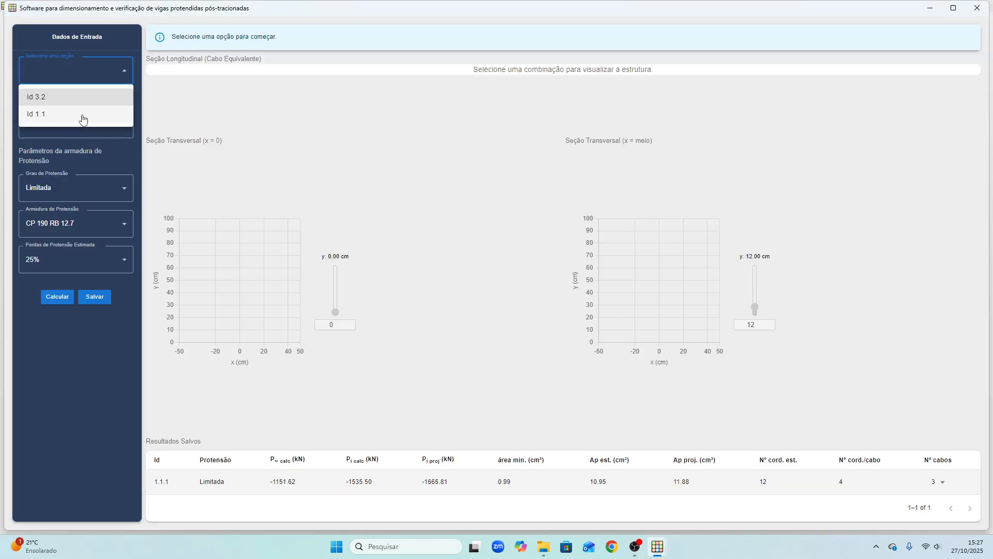
{"action": "left_click", "coordinate": [43, 97]}
{"action": "scroll", "coordinate": [519, 120], "scroll_direction": "up", "scroll_amount": 7}
{"action": "left_click_drag", "start_coordinate": [521, 128], "coordinate": [520, 128]}
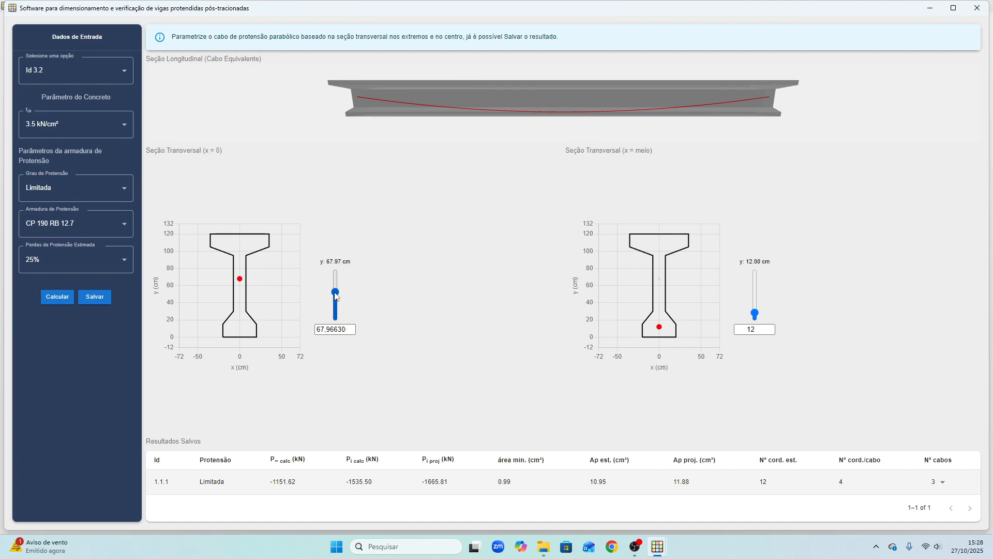
Step: Set the prestressing cable height to 80 cm at the beam end (x = 0) and 15 cm at midspan
{"action": "mouse_move", "coordinate": [335, 291]}
{"action": "left_mouse_down"}
{"action": "mouse_move", "coordinate": [336, 317]}
{"action": "mouse_move", "coordinate": [340, 288]}
{"action": "left_mouse_up"}
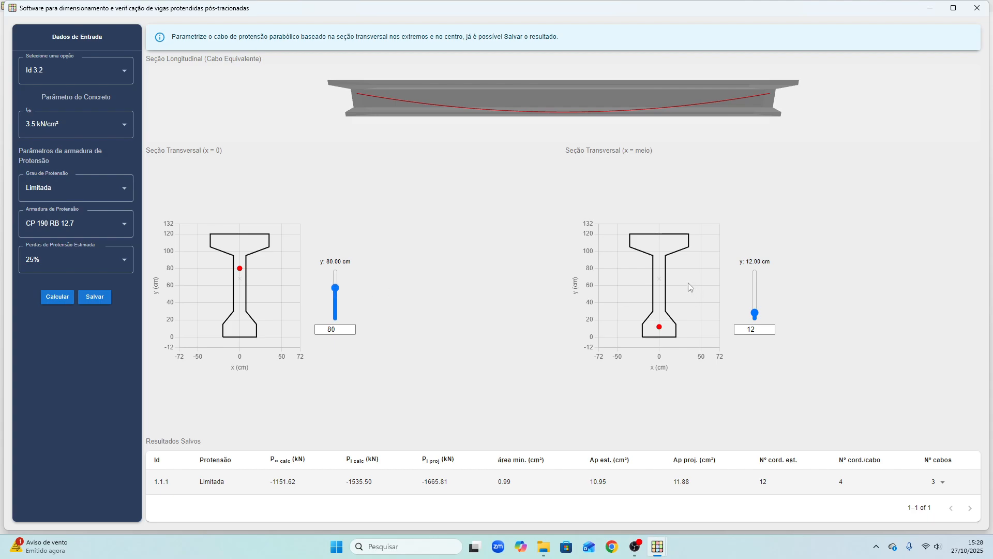
{"action": "mouse_move", "coordinate": [755, 314]}
{"action": "left_mouse_down"}
{"action": "mouse_move", "coordinate": [757, 298]}
{"action": "mouse_move", "coordinate": [757, 312]}
{"action": "left_mouse_up"}
{"action": "double_click", "coordinate": [762, 328]}
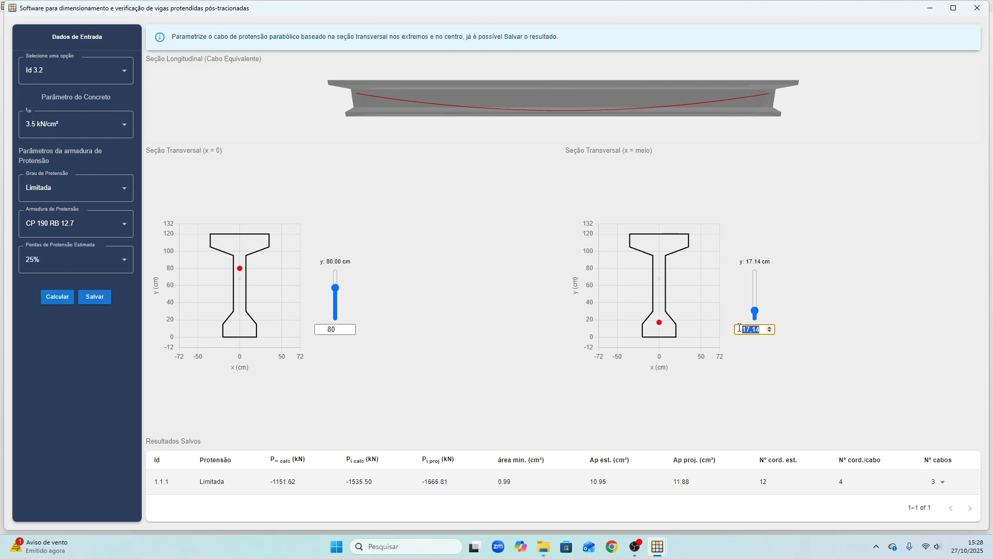
{"action": "type", "text": "15"}
{"action": "left_click", "coordinate": [838, 330]}
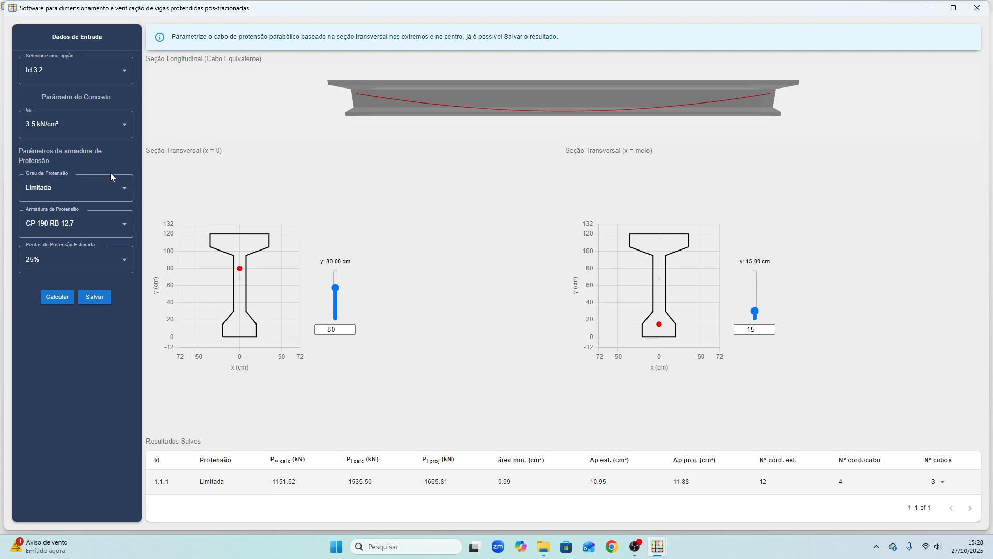
Step: Review the prestress degree and strand options, keeping Limitada and choosing CP 190 RB 12.7
{"action": "left_click", "coordinate": [95, 184]}
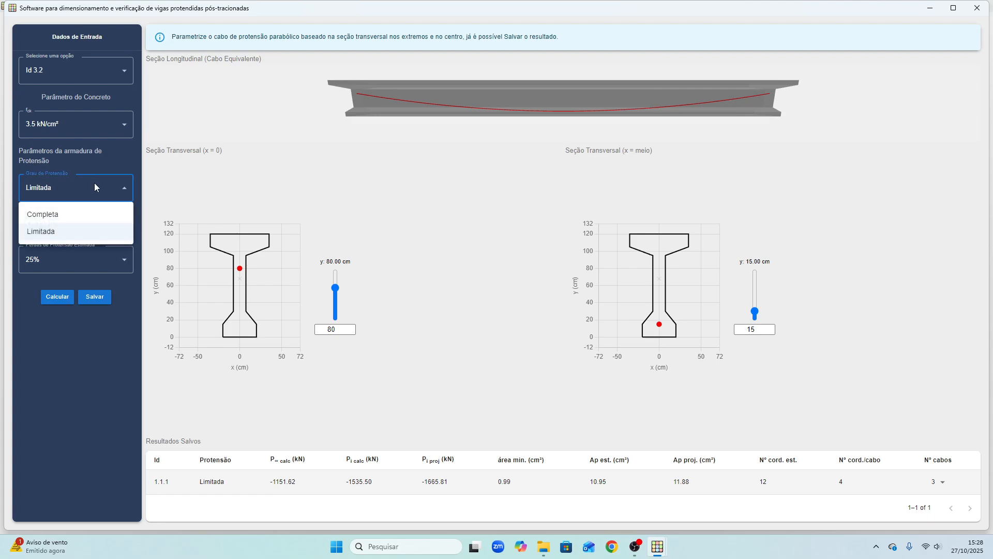
{"action": "left_click", "coordinate": [95, 184]}
{"action": "left_click", "coordinate": [95, 184]}
{"action": "left_click", "coordinate": [105, 171]}
{"action": "left_click", "coordinate": [106, 187]}
{"action": "left_click", "coordinate": [111, 157]}
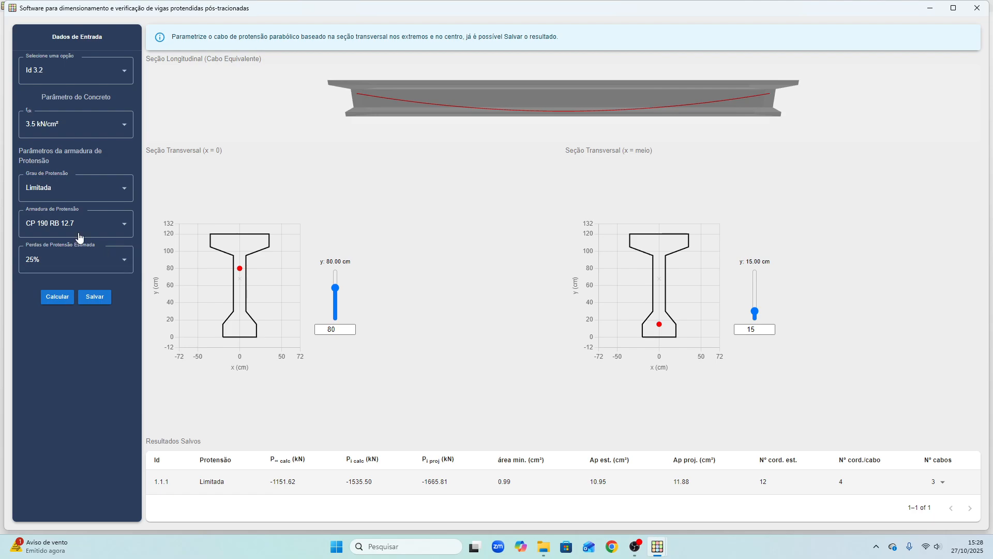
{"action": "left_click", "coordinate": [87, 227]}
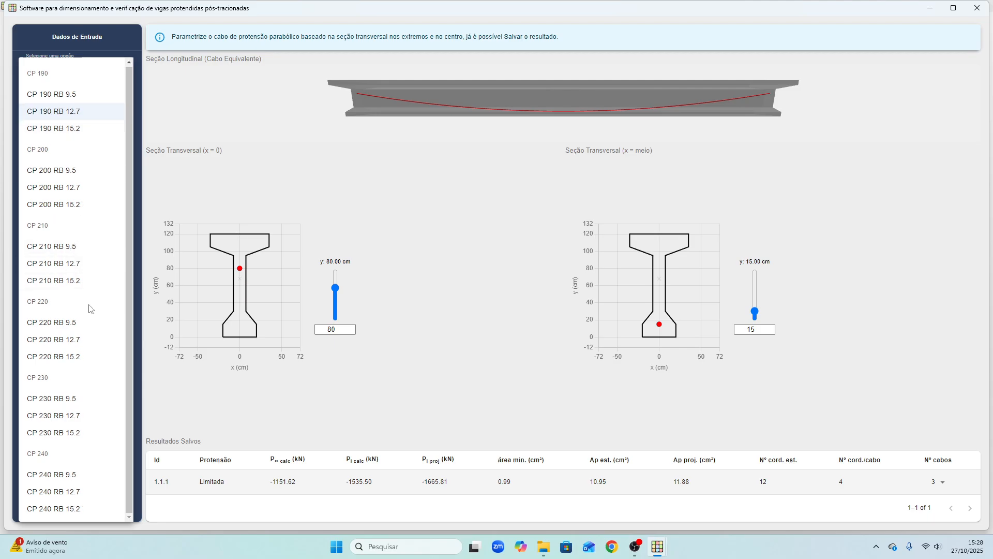
{"action": "left_click", "coordinate": [67, 112]}
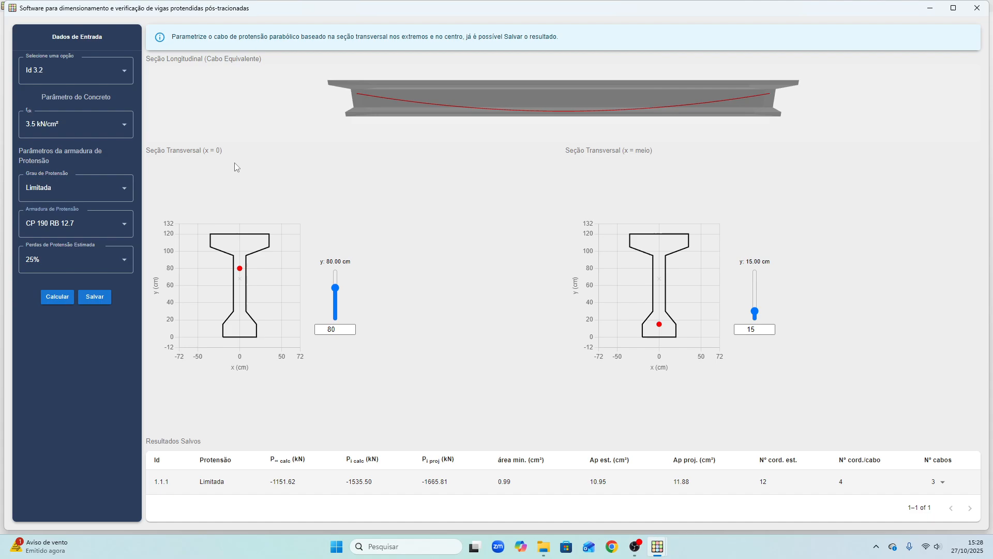
Step: Choose 25% as the estimated prestress losses and save the prestressing result
{"action": "left_click", "coordinate": [66, 268]}
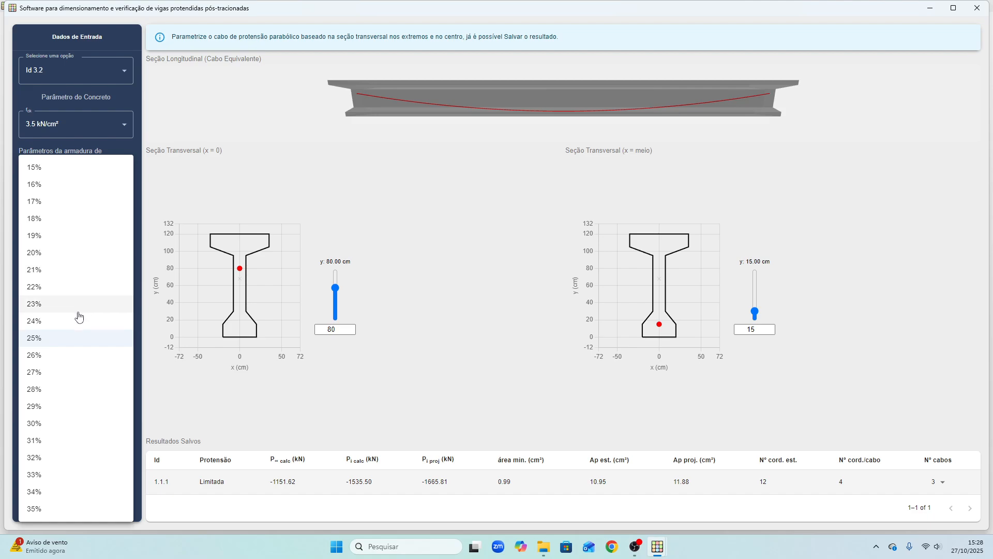
{"action": "left_click", "coordinate": [71, 339]}
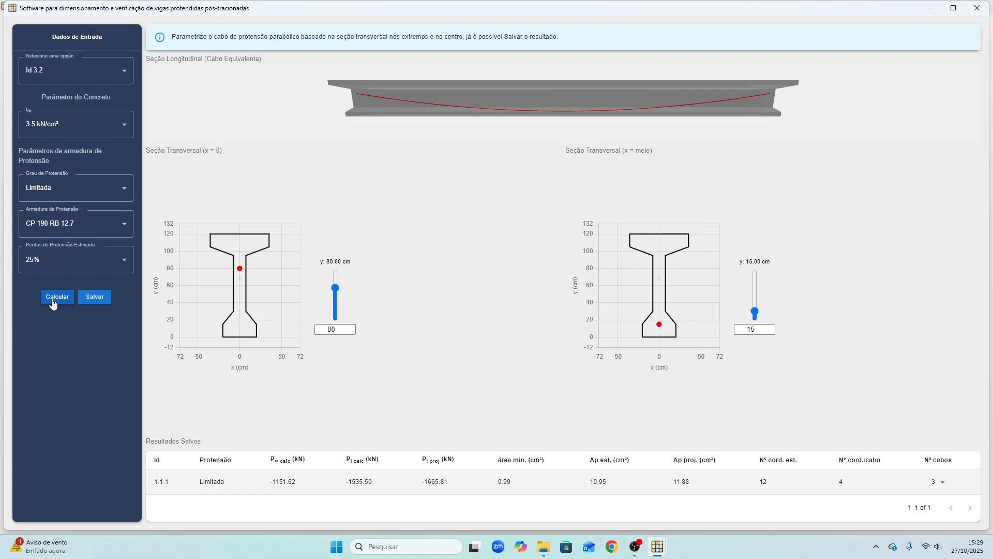
{"action": "left_click", "coordinate": [96, 298]}
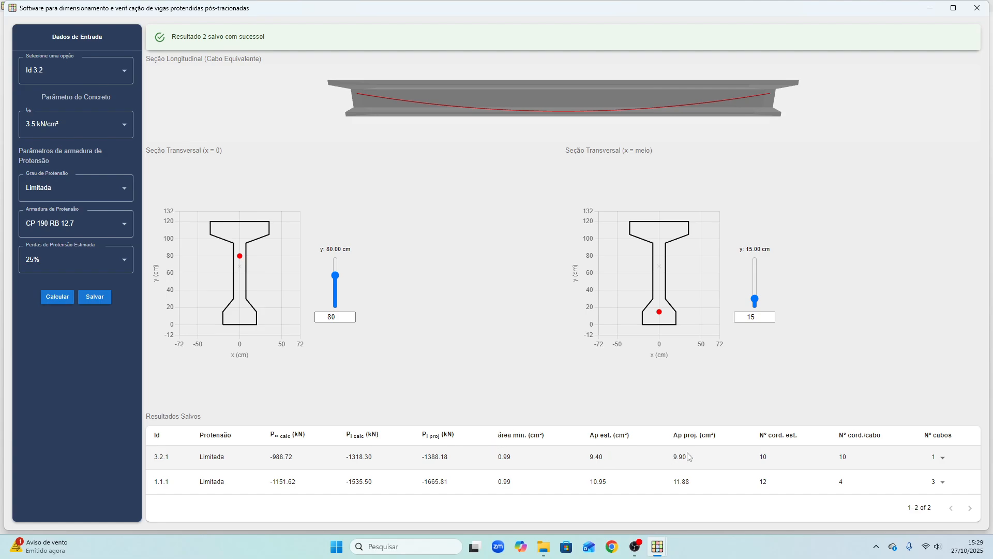
Step: Set the number of cables to 3 for the newly saved prestressing result and close the window
{"action": "left_click", "coordinate": [671, 461]}
{"action": "left_click_drag", "start_coordinate": [924, 437], "coordinate": [953, 436]}
{"action": "left_click", "coordinate": [964, 460]}
{"action": "left_click", "coordinate": [936, 458]}
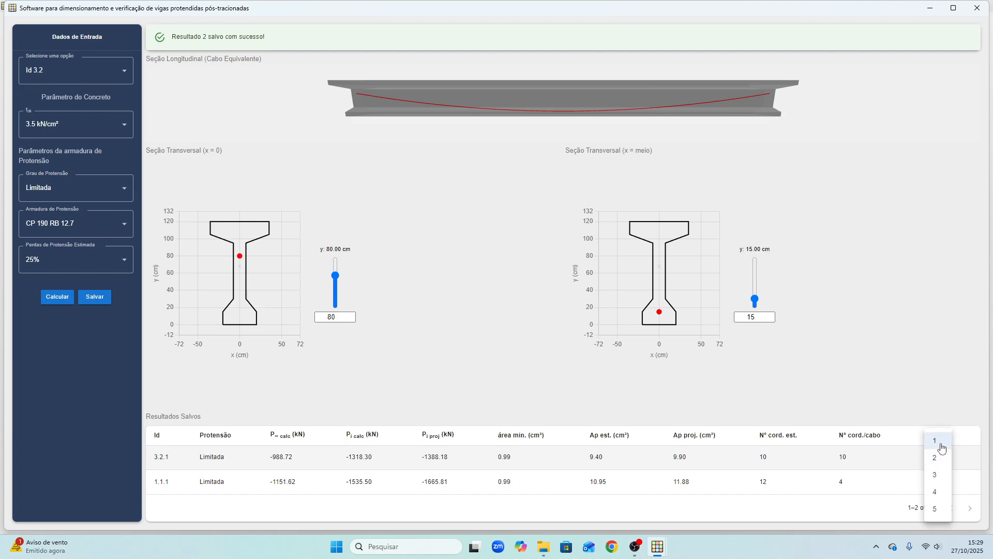
{"action": "left_click", "coordinate": [851, 449]}
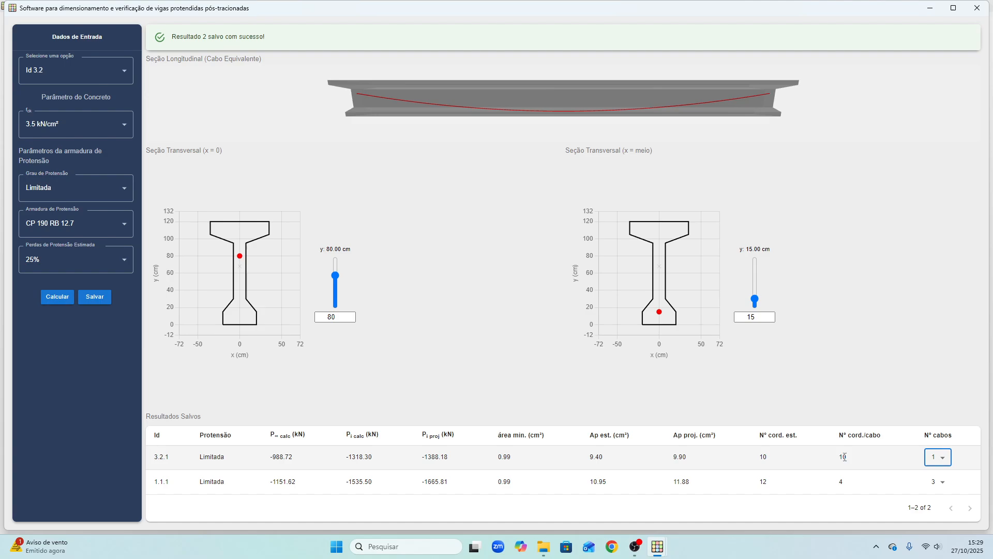
{"action": "left_click", "coordinate": [936, 458]}
{"action": "left_click", "coordinate": [937, 472]}
{"action": "scroll", "coordinate": [441, 78], "scroll_direction": "up", "scroll_amount": 3}
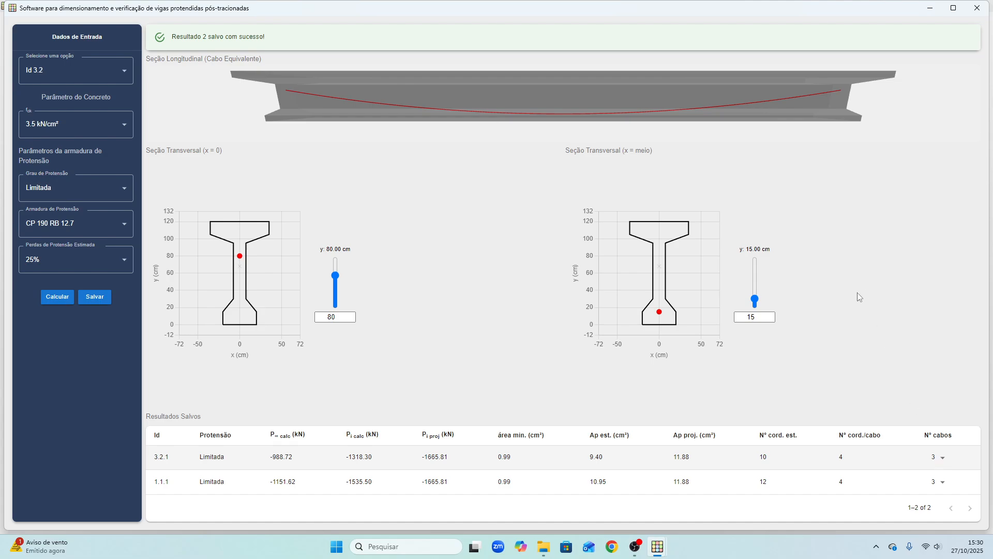
{"action": "left_click", "coordinate": [986, 12]}
Step: Open the prestress losses module, select result Id 3.2.2, and set the cable return at anchorage to 6 mm
{"action": "left_click", "coordinate": [88, 157]}
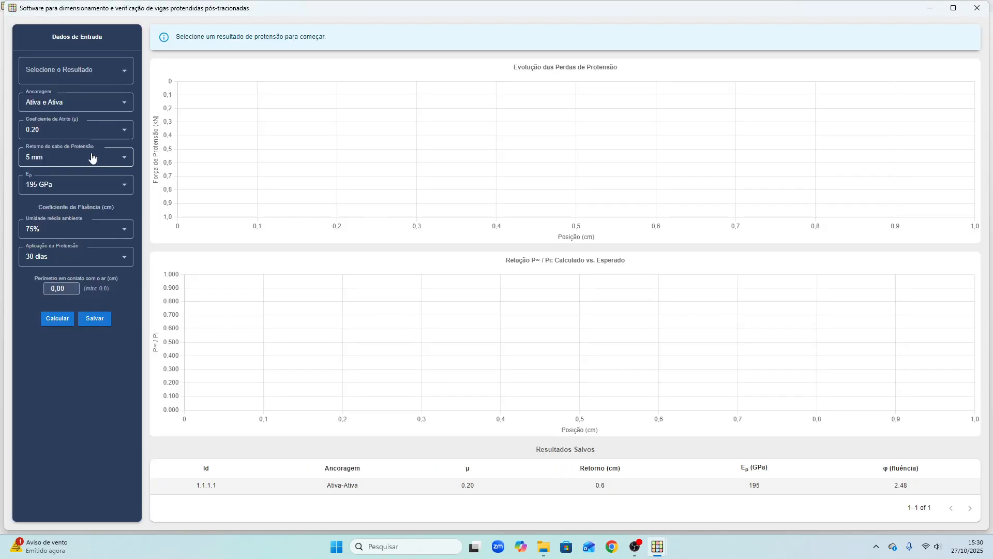
{"action": "left_click", "coordinate": [87, 71]}
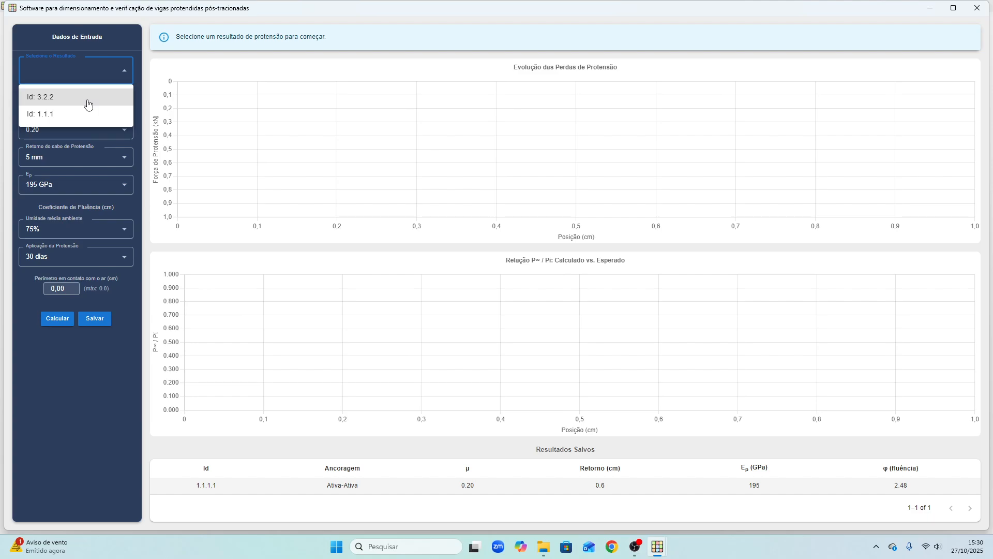
{"action": "left_click", "coordinate": [88, 98]}
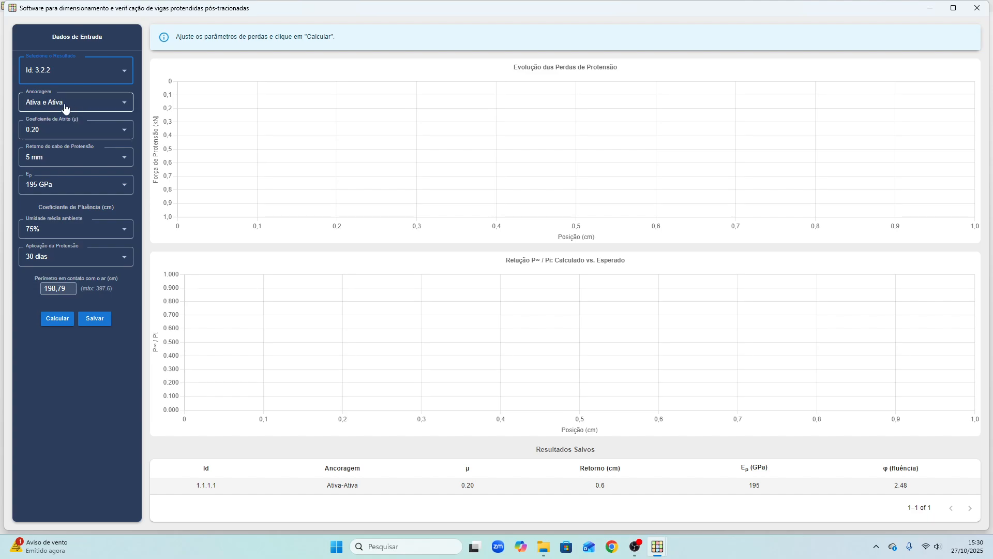
{"action": "left_click", "coordinate": [91, 160]}
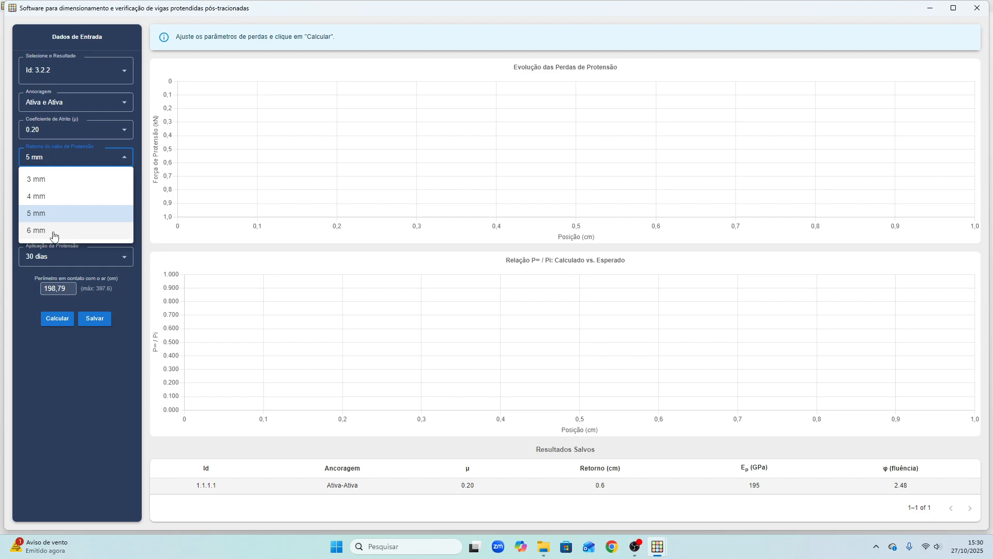
{"action": "left_click", "coordinate": [54, 231]}
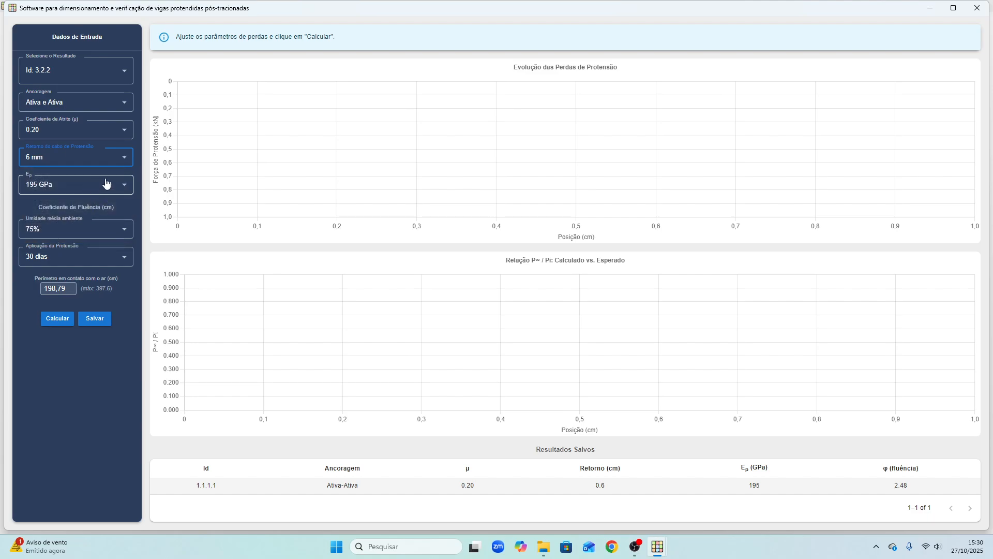
{"action": "left_click", "coordinate": [198, 163]}
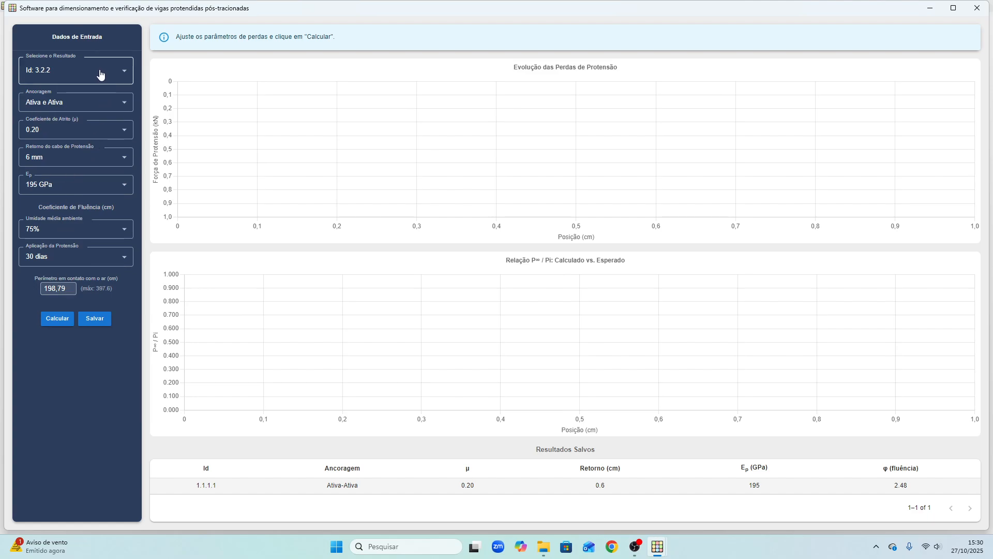
Step: Calculate the prestress losses and save the result, checking its creep coefficient in the saved results
{"action": "left_click", "coordinate": [57, 319]}
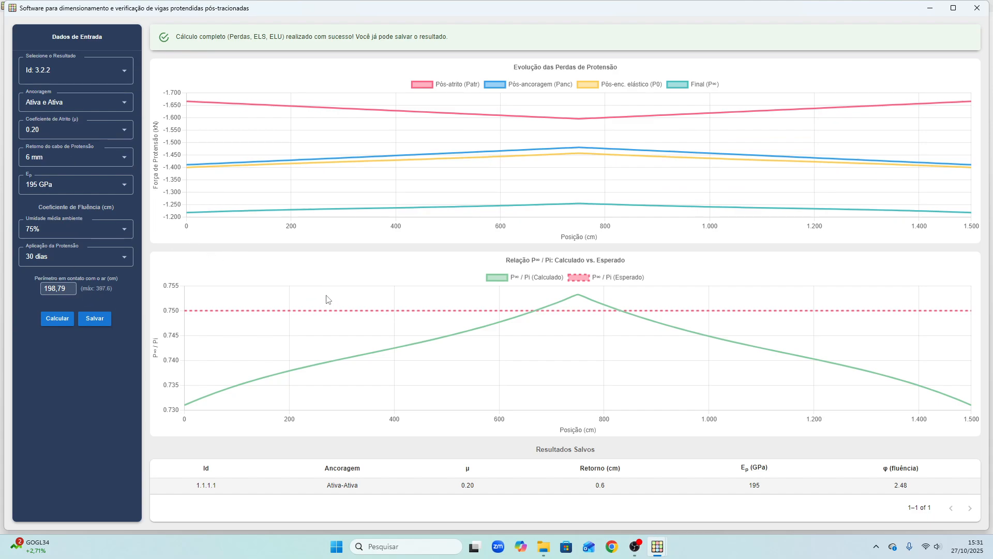
{"action": "left_click", "coordinate": [96, 320]}
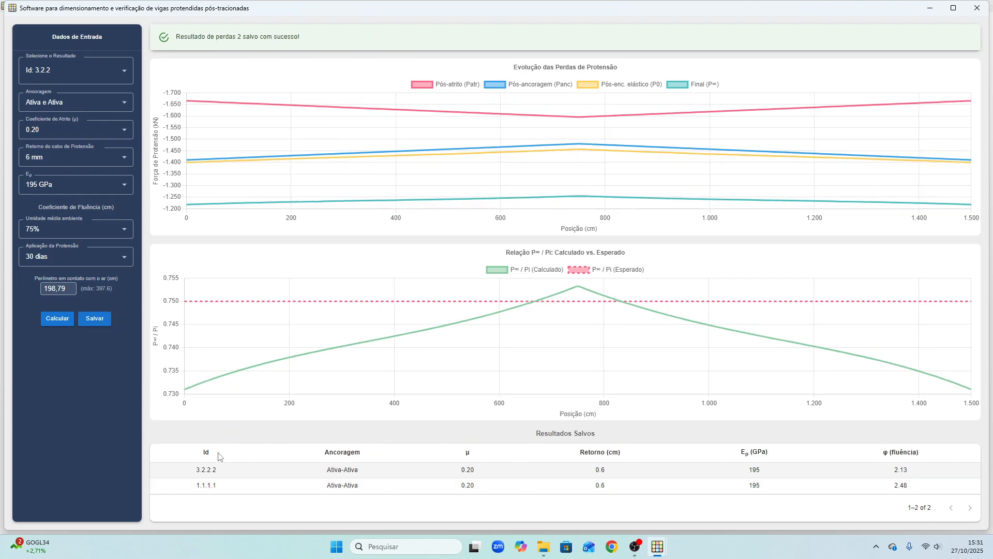
{"action": "left_click_drag", "start_coordinate": [892, 469], "coordinate": [919, 472]}
{"action": "left_click", "coordinate": [918, 472]}
Step: Set the average ambient humidity to 55% and the prestress application age to 55 days, and calculate and save the losses again
{"action": "left_click", "coordinate": [62, 233]}
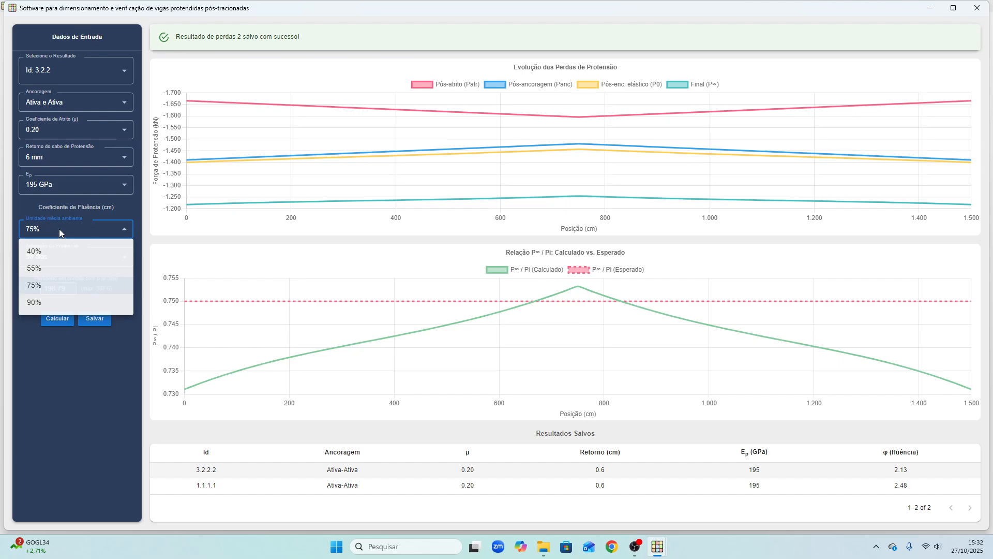
{"action": "left_click", "coordinate": [50, 274]}
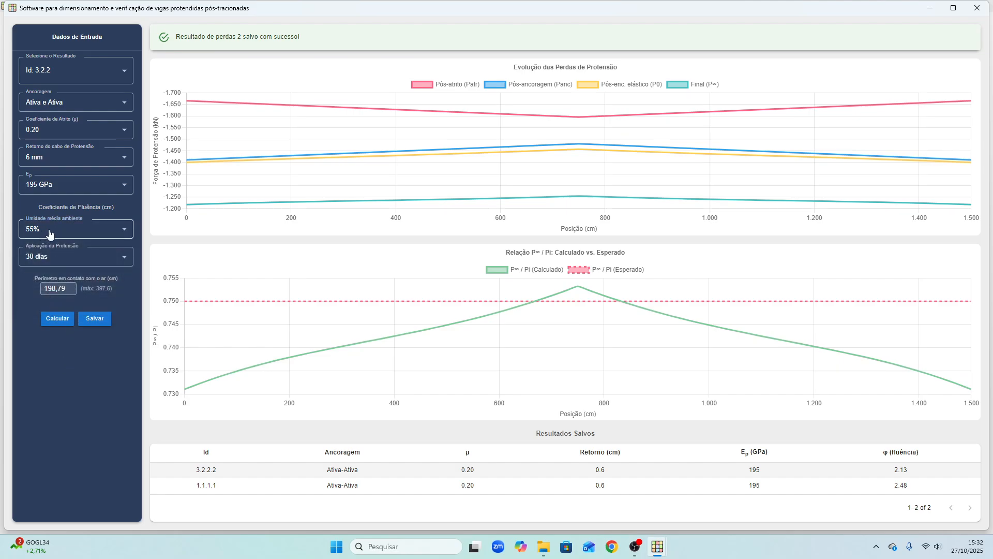
{"action": "left_click", "coordinate": [64, 259]}
{"action": "left_click", "coordinate": [69, 454]}
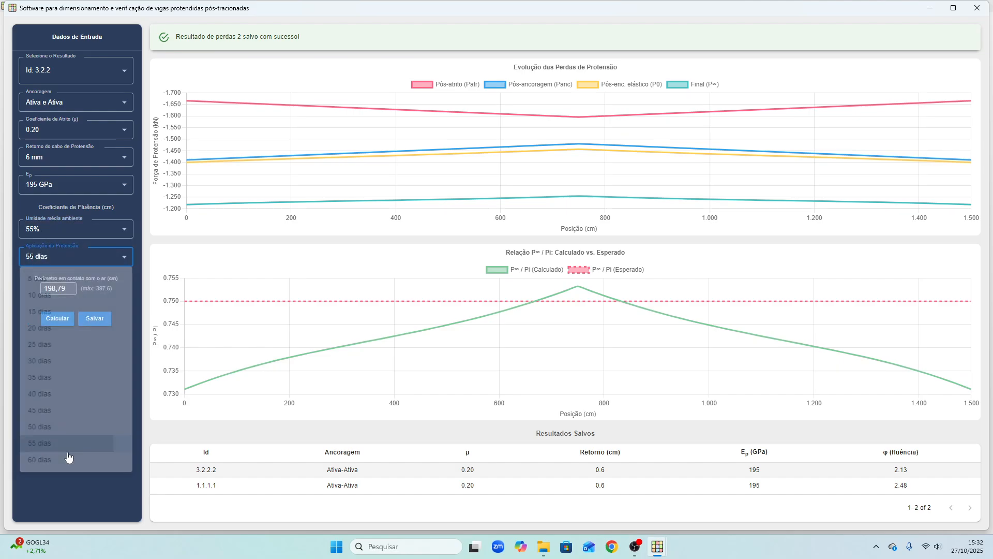
{"action": "left_click", "coordinate": [60, 323]}
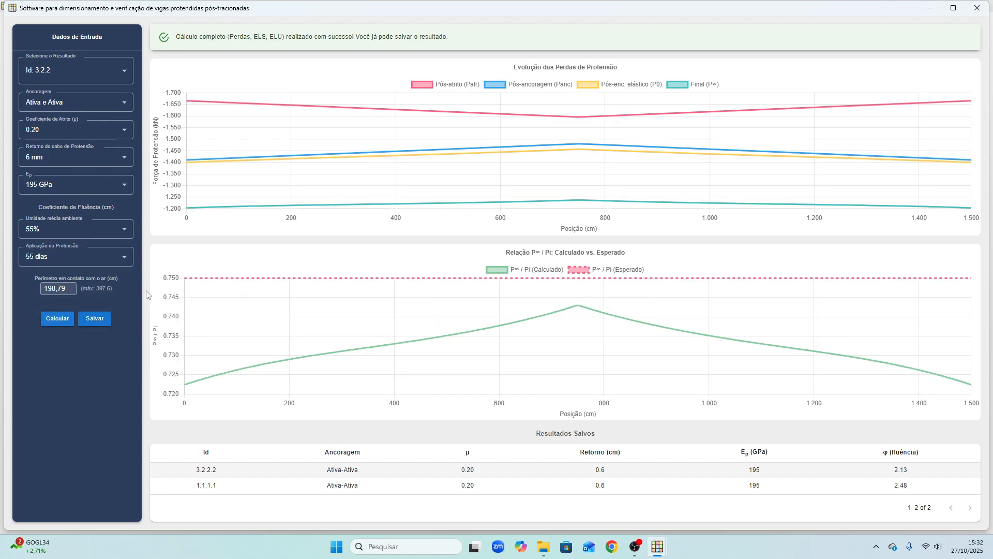
{"action": "left_click", "coordinate": [102, 321]}
Step: Examine the creep coefficient and Id of the newly saved losses result, and close the losses window
{"action": "left_click_drag", "start_coordinate": [909, 455], "coordinate": [892, 458]}
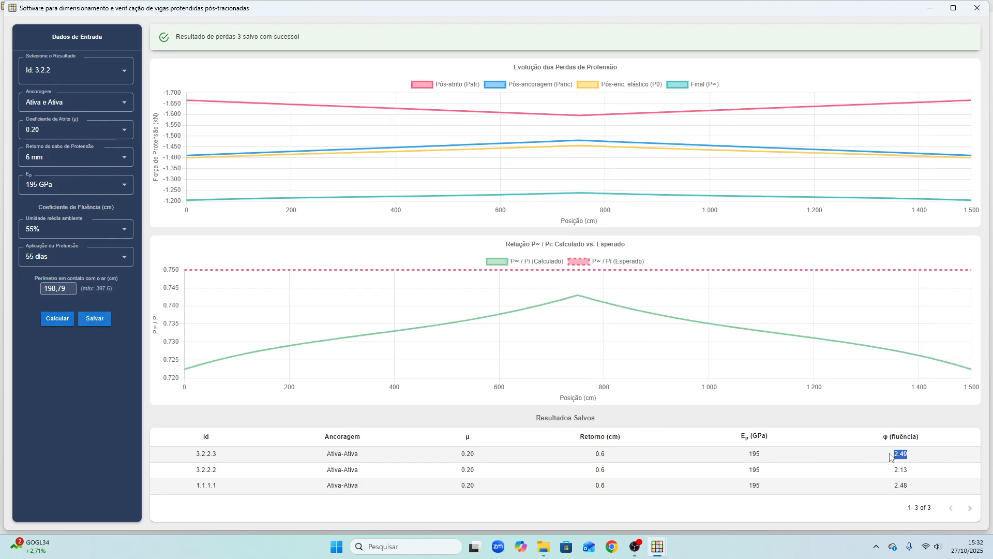
{"action": "left_click", "coordinate": [901, 455]}
{"action": "mouse_move", "coordinate": [217, 455]}
{"action": "left_mouse_down"}
{"action": "mouse_move", "coordinate": [197, 455]}
{"action": "mouse_move", "coordinate": [232, 455]}
{"action": "mouse_move", "coordinate": [200, 454]}
{"action": "left_mouse_up"}
{"action": "left_click", "coordinate": [228, 454]}
{"action": "left_click", "coordinate": [231, 455]}
{"action": "left_click_drag", "start_coordinate": [206, 455], "coordinate": [212, 455]}
{"action": "mouse_move", "coordinate": [222, 455]}
{"action": "left_mouse_down"}
{"action": "mouse_move", "coordinate": [215, 455]}
{"action": "mouse_move", "coordinate": [235, 458]}
{"action": "left_mouse_up"}
{"action": "left_click", "coordinate": [979, 13]}
Step: Calculate the passive reinforcement for result Id 3.2.2.3 with 5 cm cover and 4 cm total duct diameter, and close the window
{"action": "left_click", "coordinate": [61, 185]}
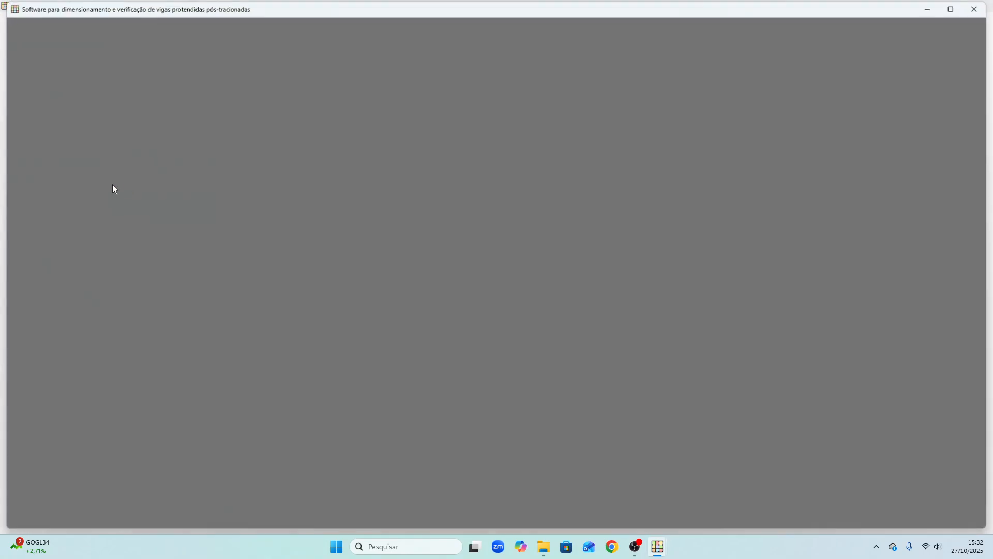
{"action": "left_click", "coordinate": [94, 78]}
{"action": "left_click", "coordinate": [86, 102]}
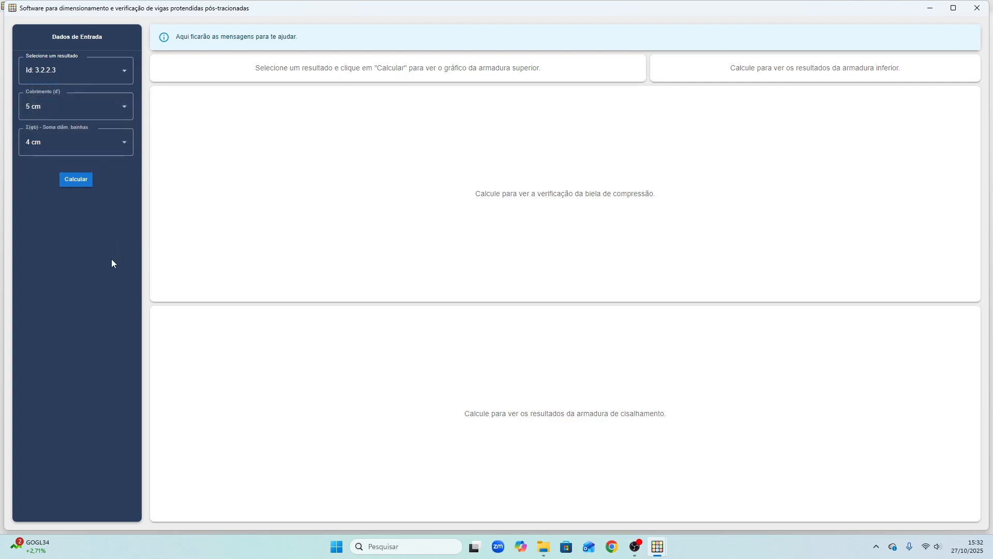
{"action": "left_click", "coordinate": [82, 181]}
{"action": "left_click", "coordinate": [83, 181]}
{"action": "left_click", "coordinate": [84, 185]}
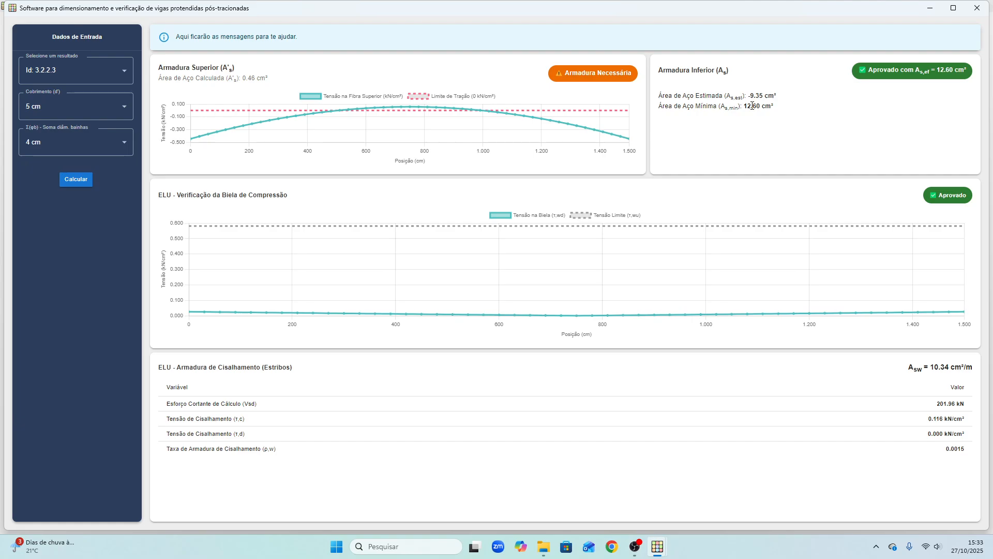
{"action": "mouse_move", "coordinate": [189, 313]}
{"action": "left_click", "coordinate": [978, 8]}
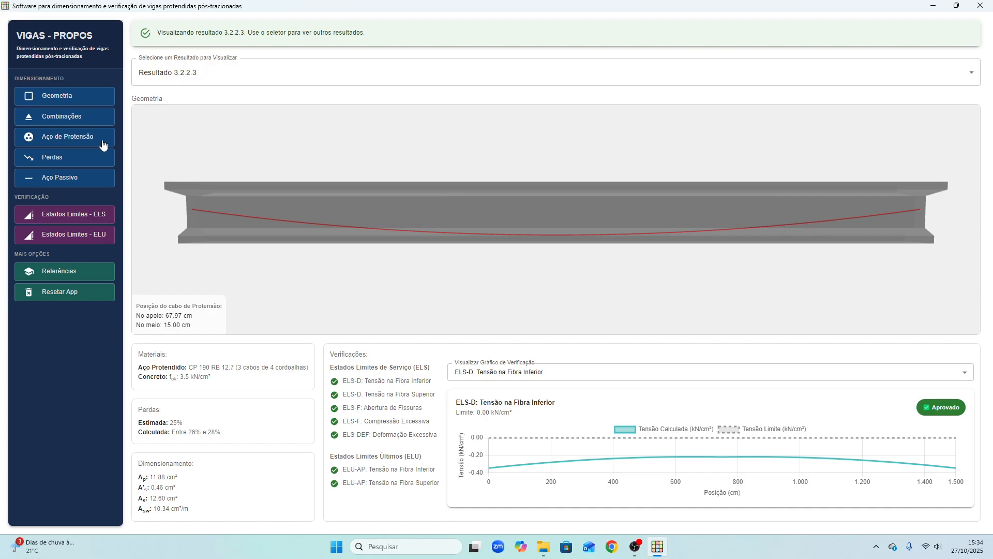
Step: View the serviceability limit state (ELS) checks for result Id 3.2.2.3 and close the window
{"action": "left_click", "coordinate": [55, 214]}
{"action": "left_click", "coordinate": [100, 73]}
{"action": "left_click", "coordinate": [69, 98]}
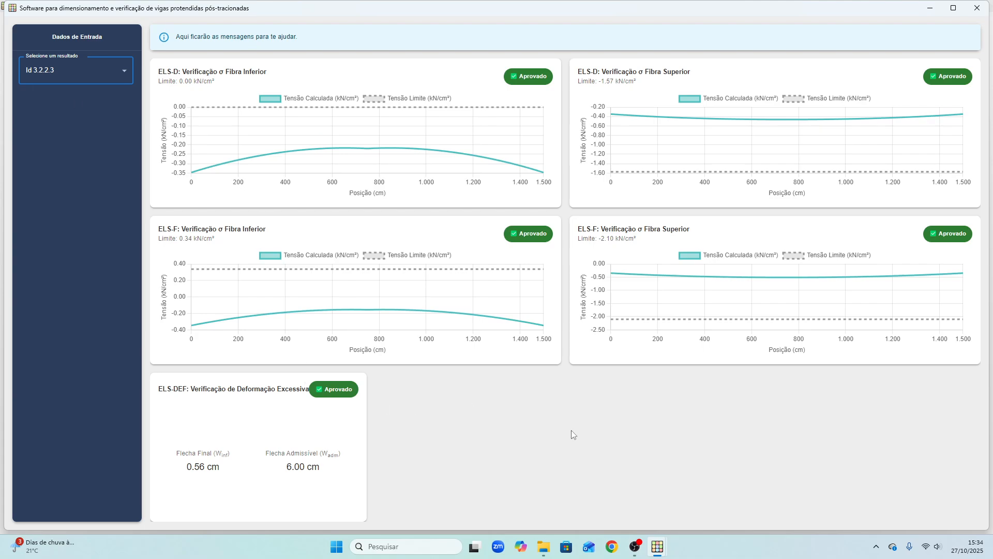
{"action": "left_click", "coordinate": [977, 8]}
Step: View the ultimate limit state (ELU) checks for result Id 3.2.2.3 and close the window
{"action": "left_click", "coordinate": [82, 235]}
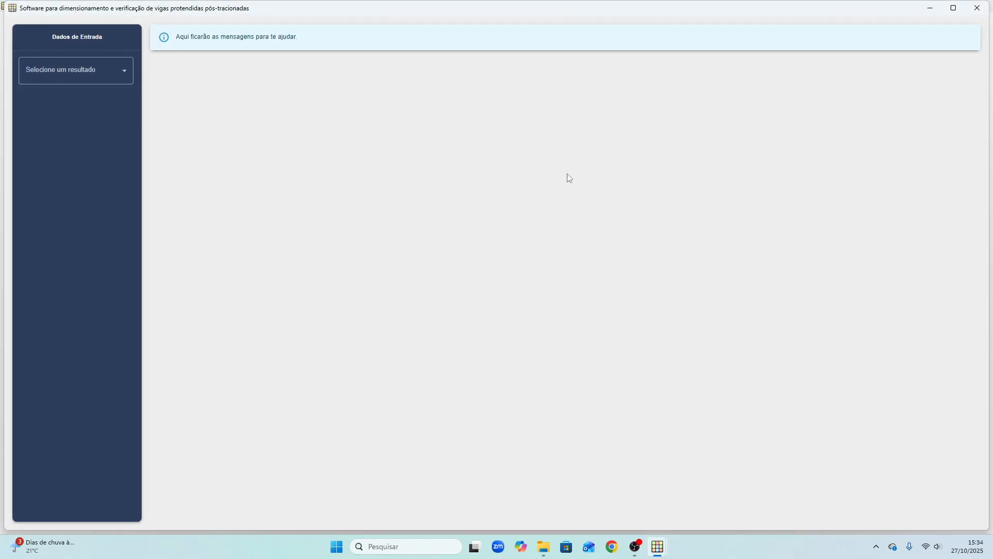
{"action": "left_click", "coordinate": [98, 75]}
{"action": "left_click", "coordinate": [86, 99]}
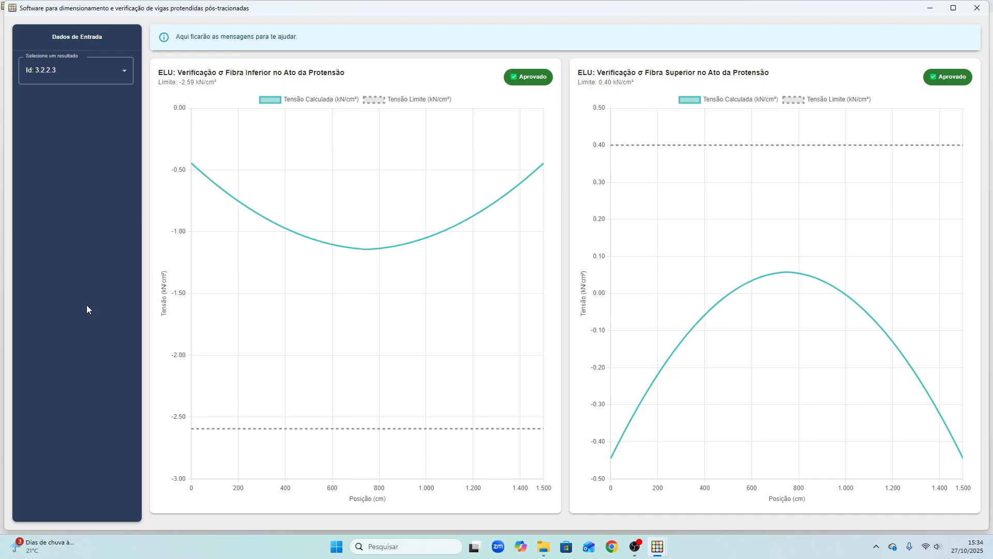
{"action": "left_click", "coordinate": [977, 8]}
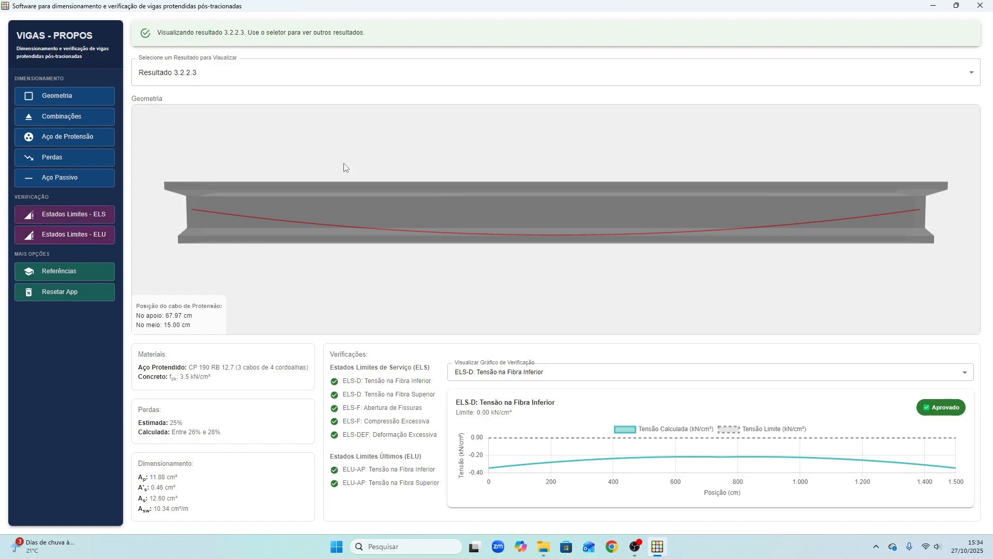
Step: Choose Resultado 3.2.2.3 in the results overview and display its ELS-D: Tensão na Fibra Superior chart
{"action": "left_click", "coordinate": [304, 74]}
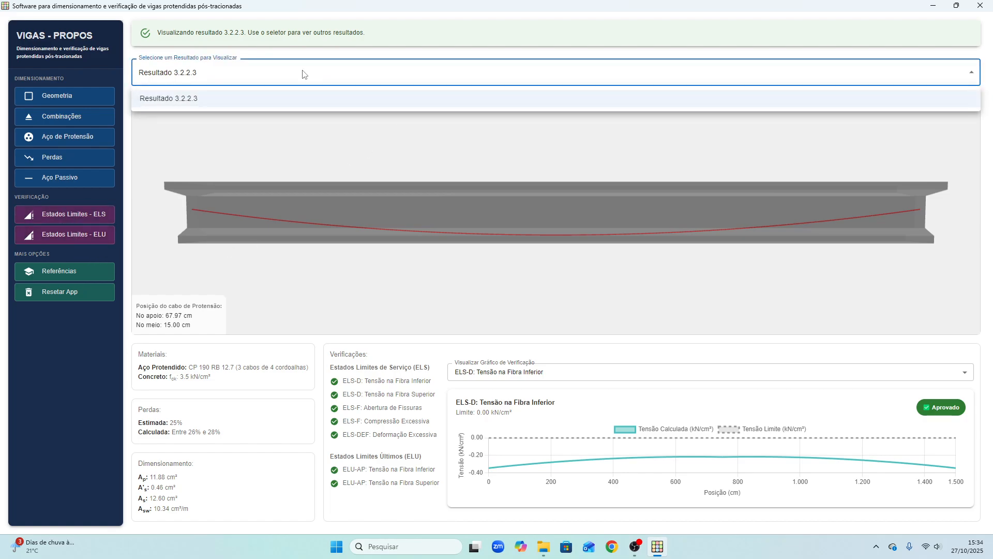
{"action": "left_click", "coordinate": [264, 100]}
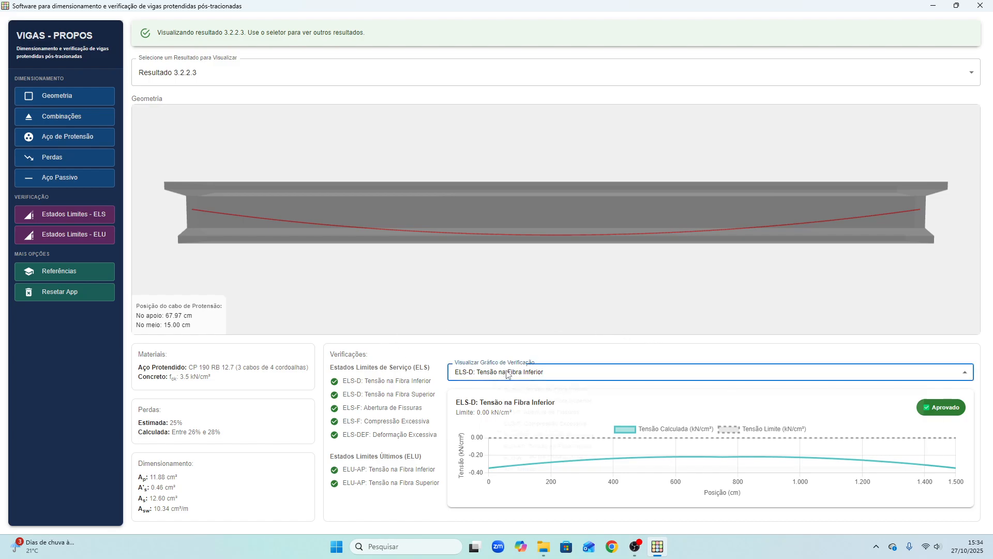
{"action": "left_click", "coordinate": [458, 371]}
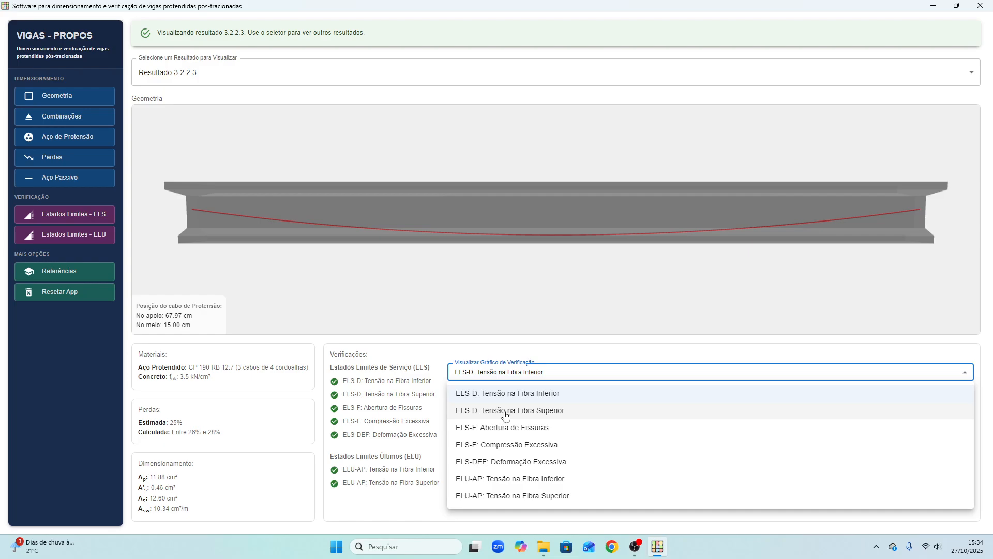
{"action": "left_click", "coordinate": [506, 415]}
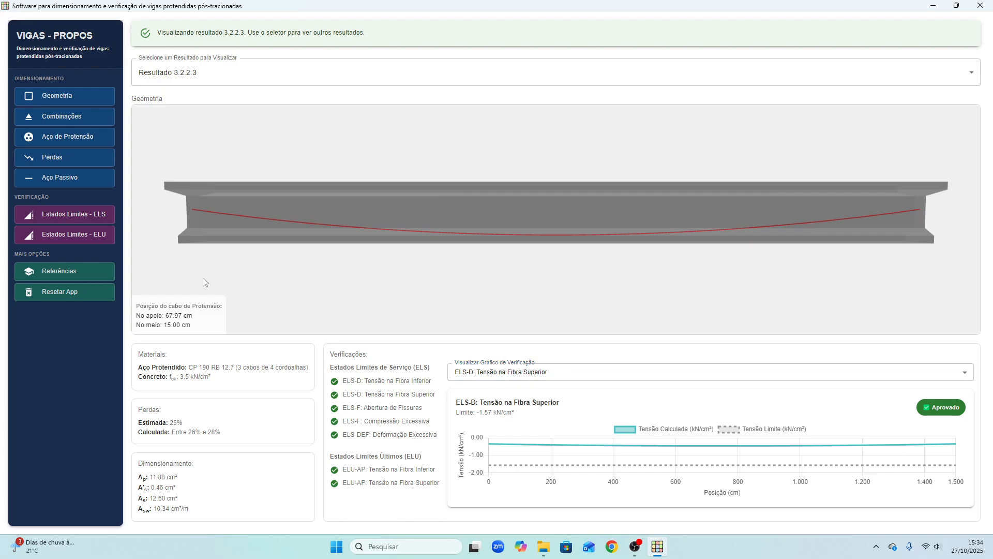
Step: View the ELS-F: Abertura de Fissuras, ELS-F: Compressão Excessiva and ELS-DEF: Deformação Excessiva checks in the results overview
{"action": "left_click", "coordinate": [509, 376]}
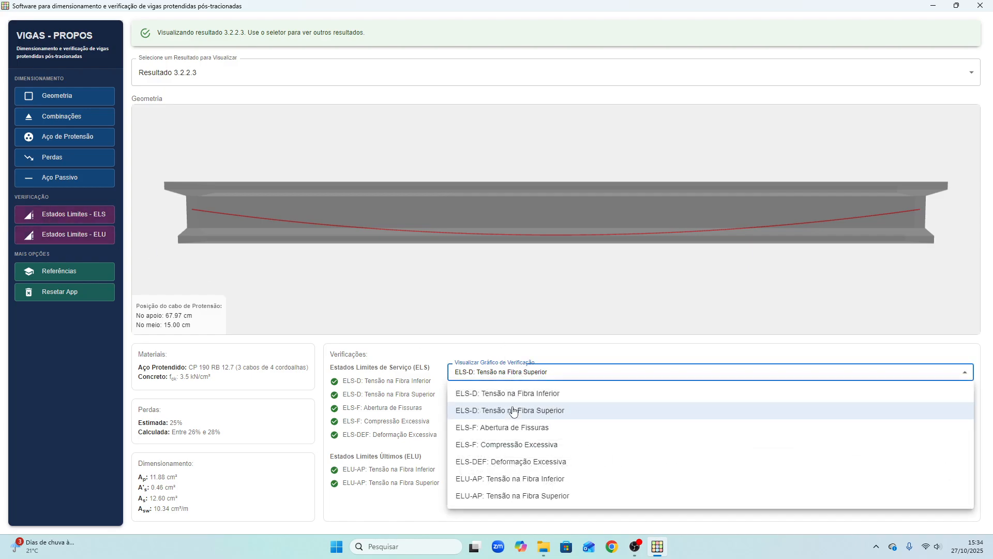
{"action": "left_click", "coordinate": [512, 427]}
{"action": "left_click", "coordinate": [525, 377]}
{"action": "left_click", "coordinate": [523, 444]}
{"action": "left_click", "coordinate": [524, 372]}
{"action": "left_click", "coordinate": [532, 461]}
{"action": "left_click", "coordinate": [537, 449]}
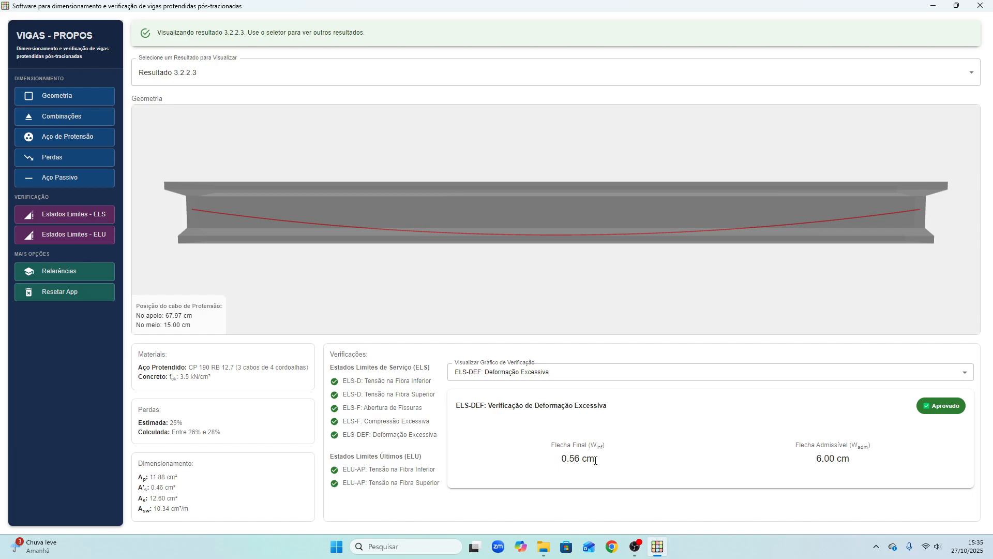
Step: Examine the final and admissible deflections in the ELS checks for result Id 3.2.2.3 and close the window
{"action": "left_click", "coordinate": [81, 216]}
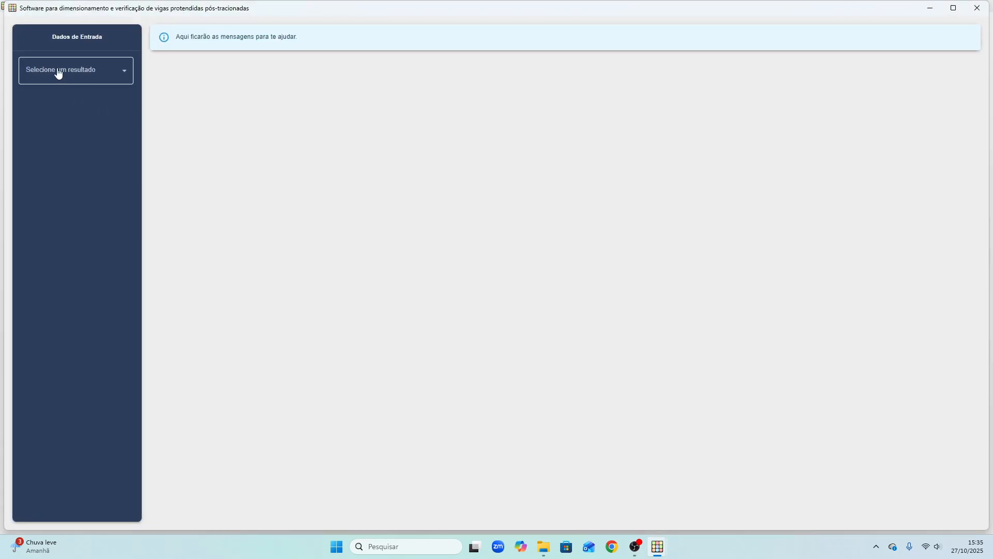
{"action": "left_click", "coordinate": [60, 78]}
{"action": "left_click", "coordinate": [71, 106]}
{"action": "left_click_drag", "start_coordinate": [182, 454], "coordinate": [334, 463]}
{"action": "left_click", "coordinate": [342, 471]}
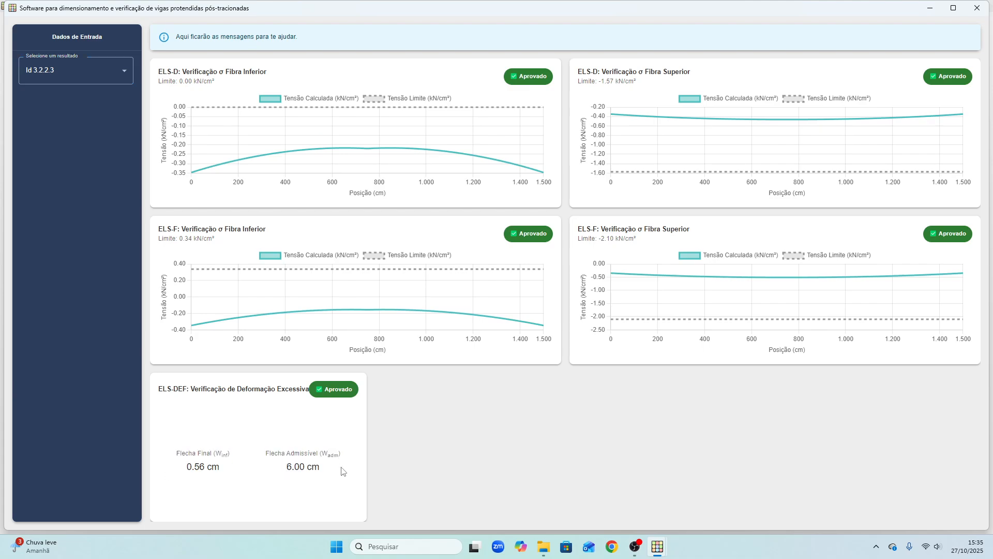
{"action": "left_click", "coordinate": [977, 8]}
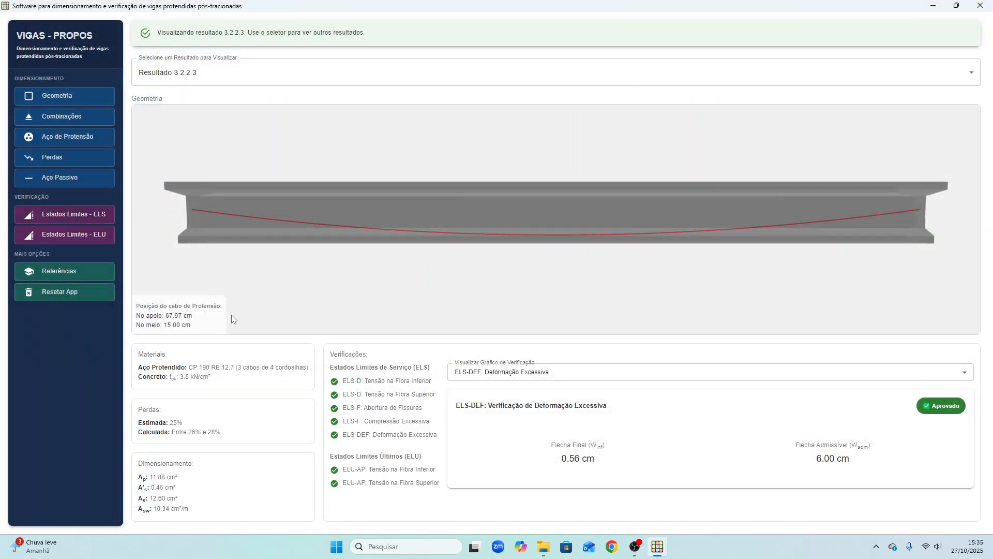
Step: Display the ELU-AP: Tensão na Fibra Inferior chart in the results overview
{"action": "left_click", "coordinate": [596, 380]}
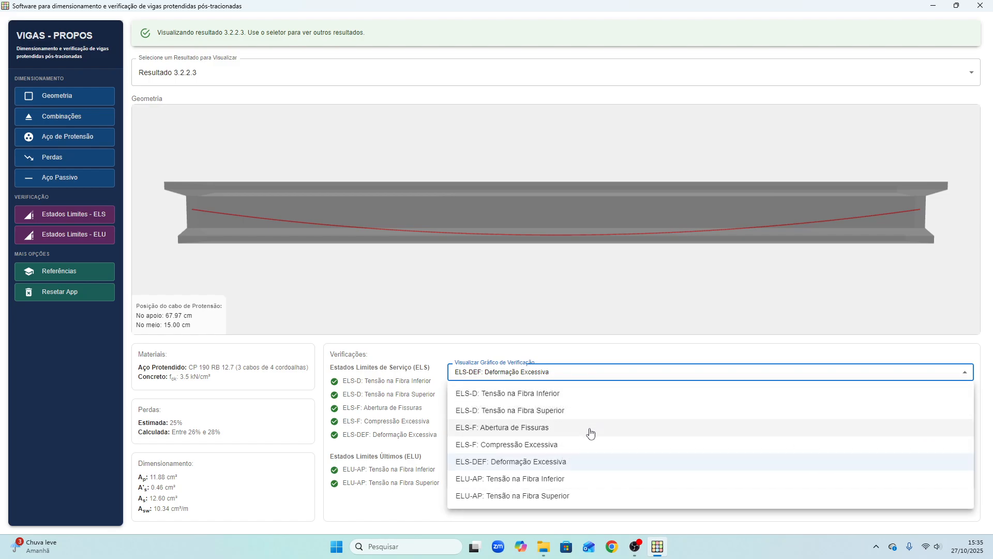
{"action": "left_click", "coordinate": [581, 480]}
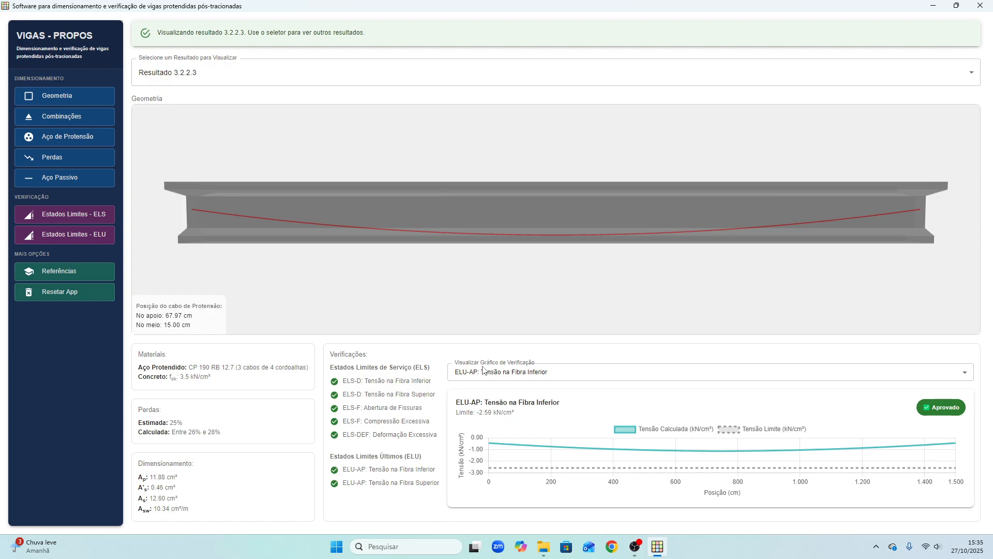
Step: View the references and team information and the saved sections in the geometry window, closing each window
{"action": "left_click", "coordinate": [64, 277]}
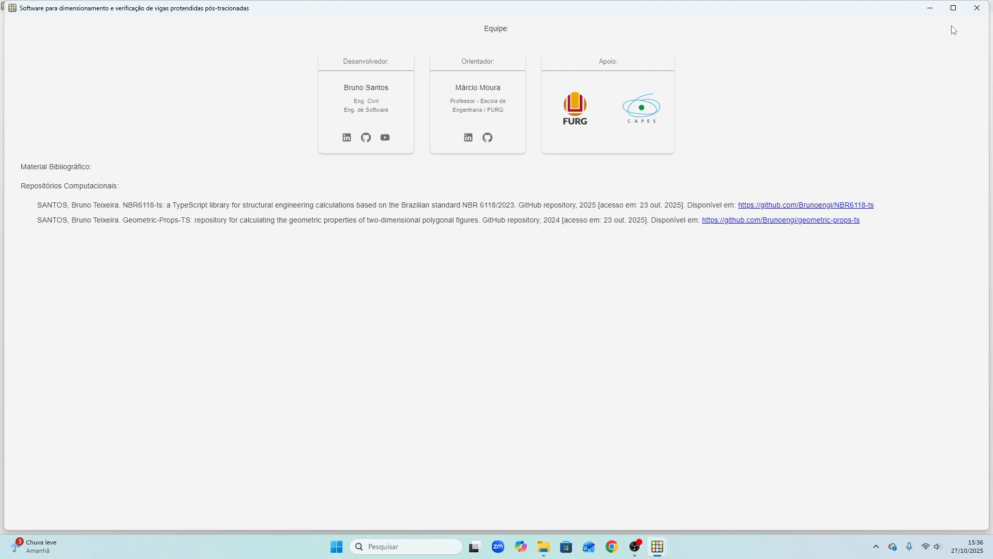
{"action": "left_click", "coordinate": [978, 8]}
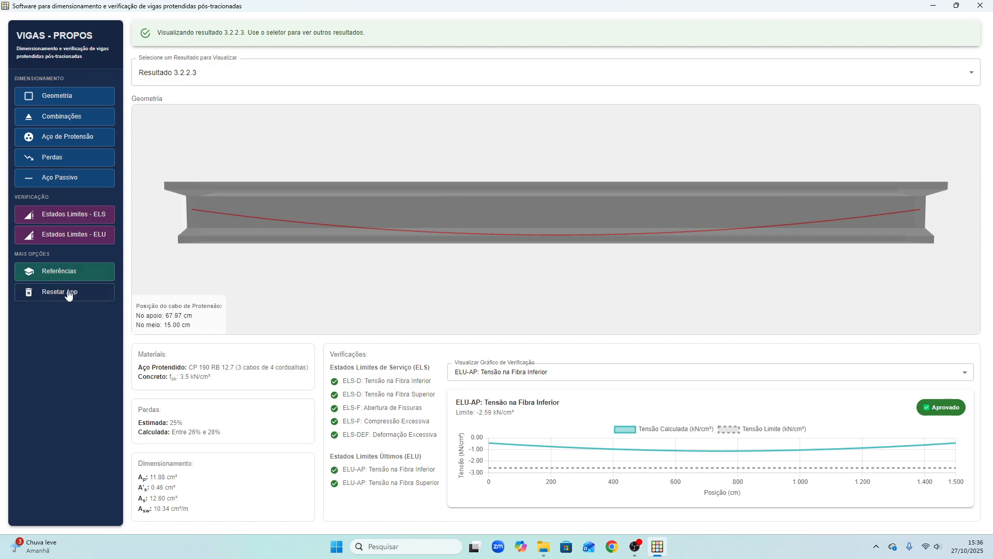
{"action": "left_click", "coordinate": [77, 95]}
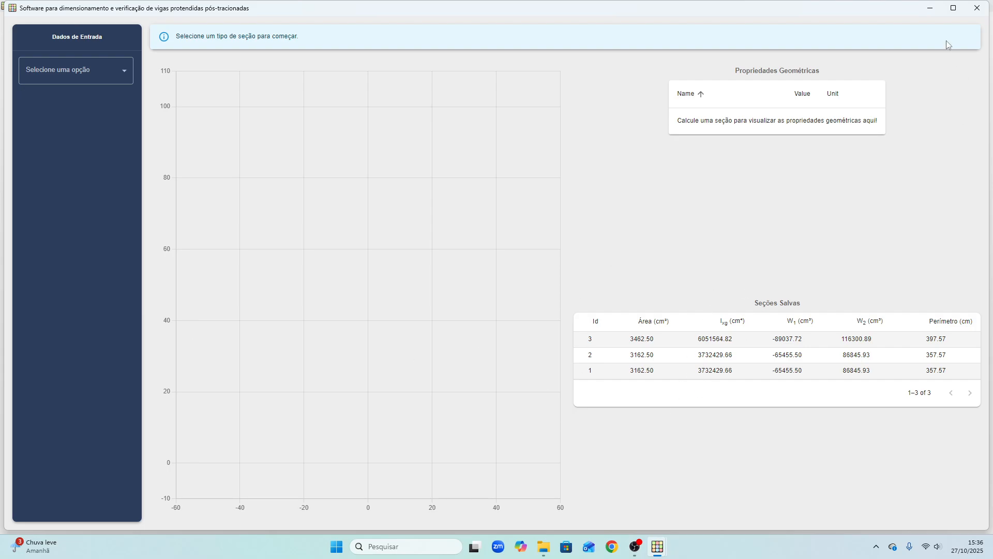
{"action": "left_click", "coordinate": [979, 8]}
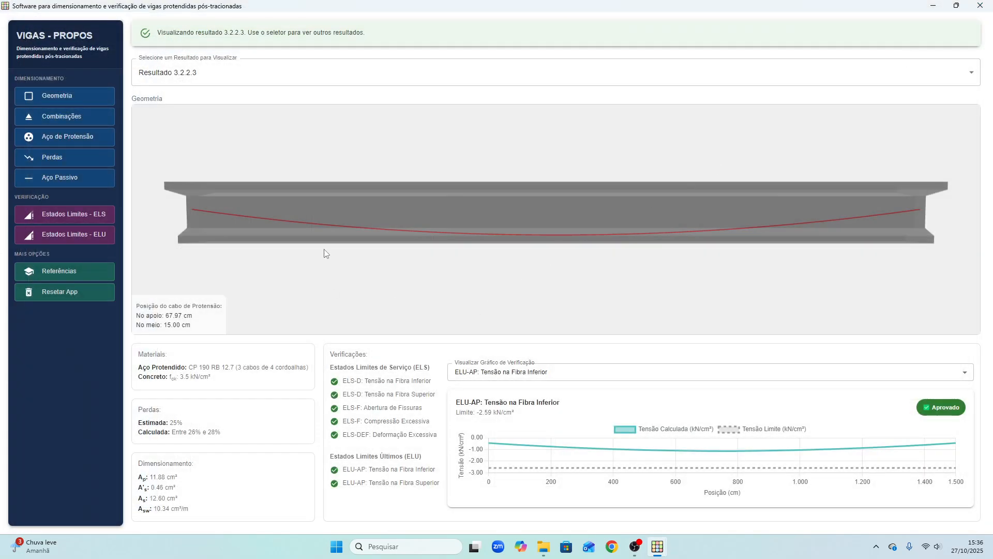